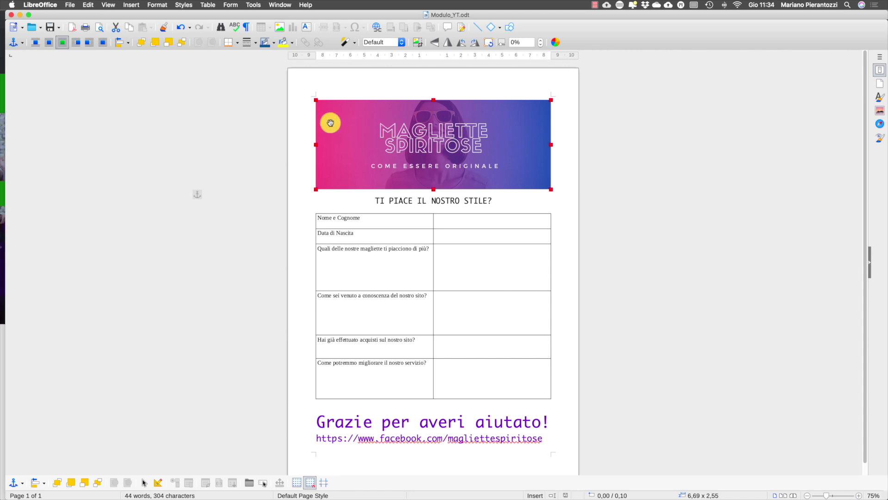
# Examine the form's layout: the heading, the question table with its empty answer cells, and the closing thank-you text with the link
pyautogui.tripleClick(404, 201)
pyautogui.click(404, 201)
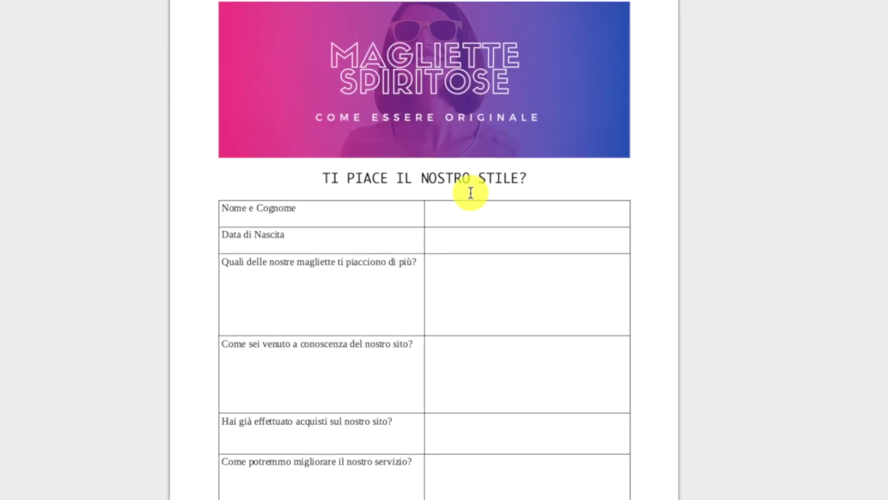
pyautogui.click(481, 212)
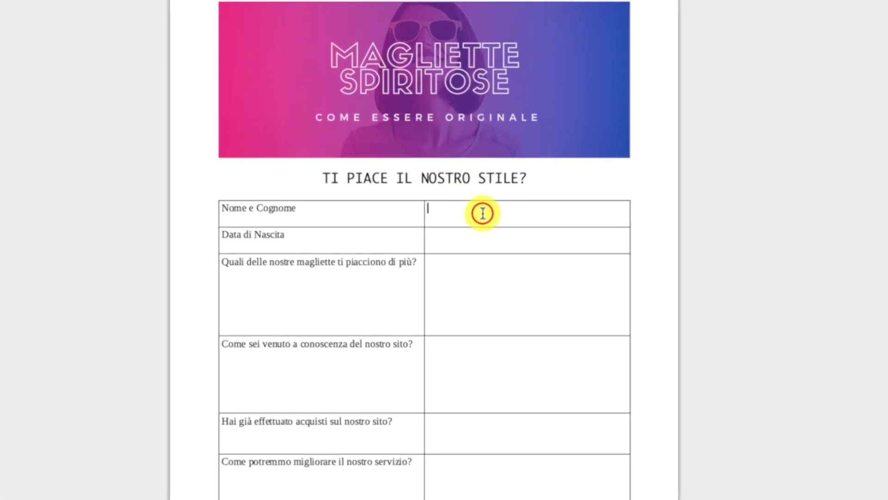
pyautogui.click(251, 261)
pyautogui.moveTo(381, 265); pyautogui.dragTo(448, 264)
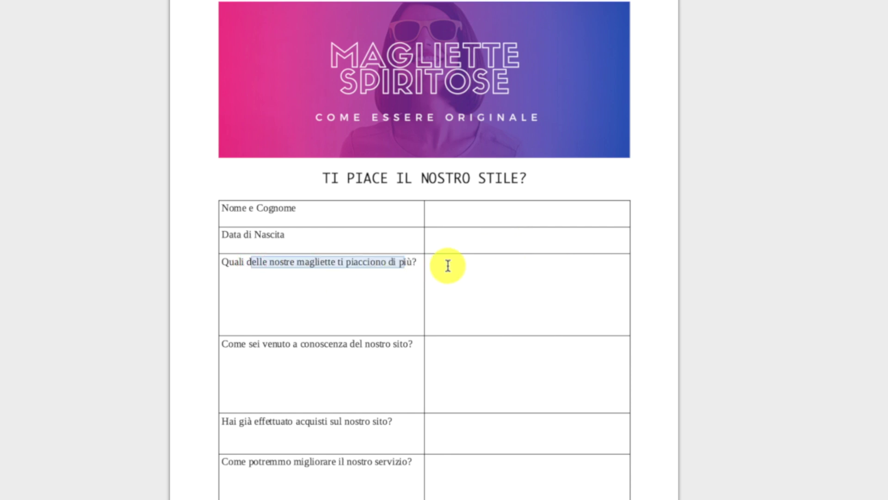
pyautogui.click(448, 265)
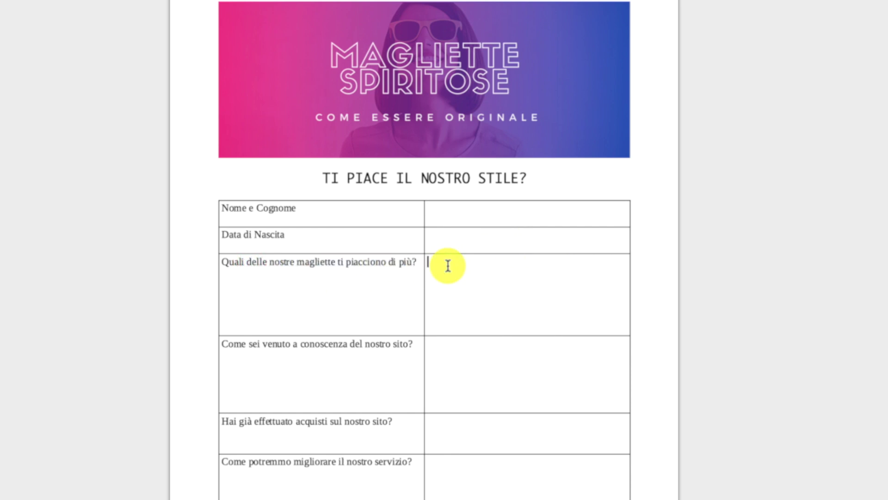
pyautogui.scroll(-1, 448, 265)
pyautogui.moveTo(246, 339); pyautogui.dragTo(409, 340)
pyautogui.click(454, 339)
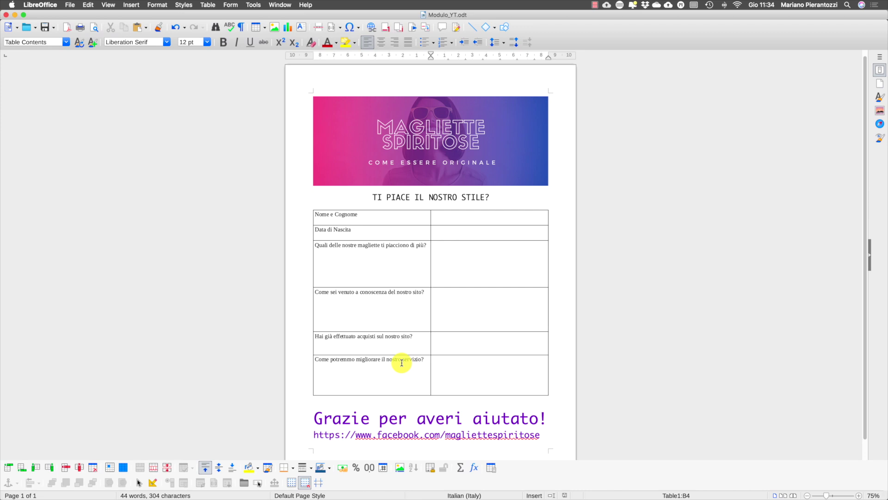
pyautogui.moveTo(316, 418); pyautogui.dragTo(569, 410)
pyautogui.click(392, 414)
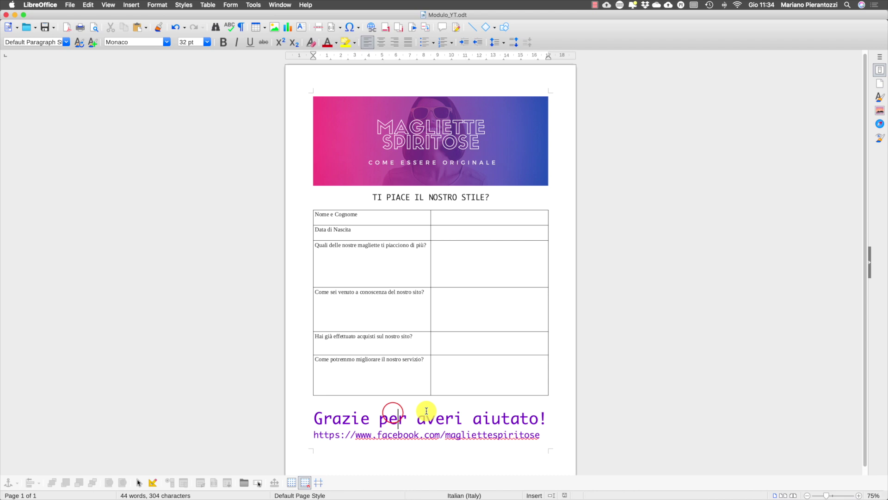
pyautogui.doubleClick(349, 437)
pyautogui.click(350, 436)
pyautogui.click(349, 436)
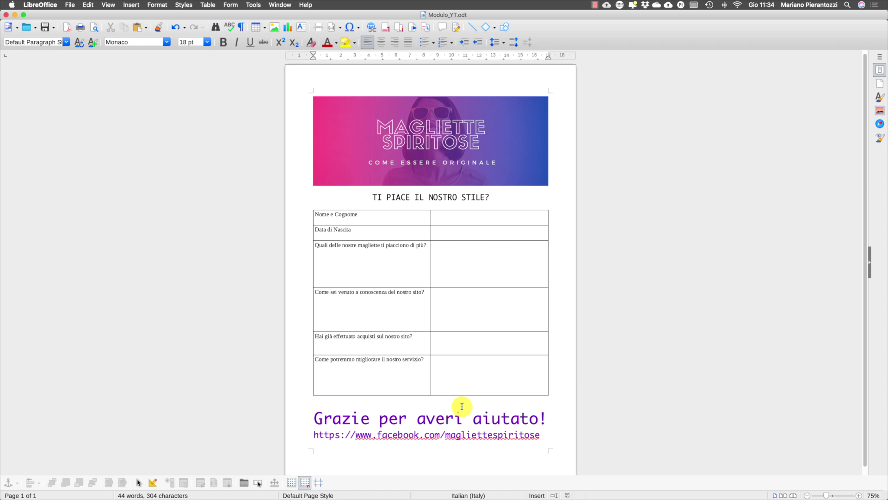
# Show the Form Controls toolbar and place it as a compact floating palette in the empty area beside the page
pyautogui.click(452, 220)
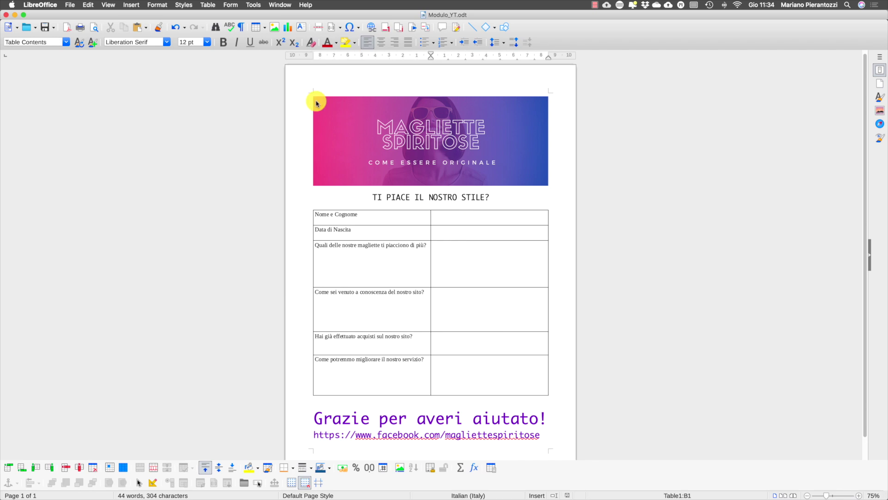
pyautogui.click(130, 5)
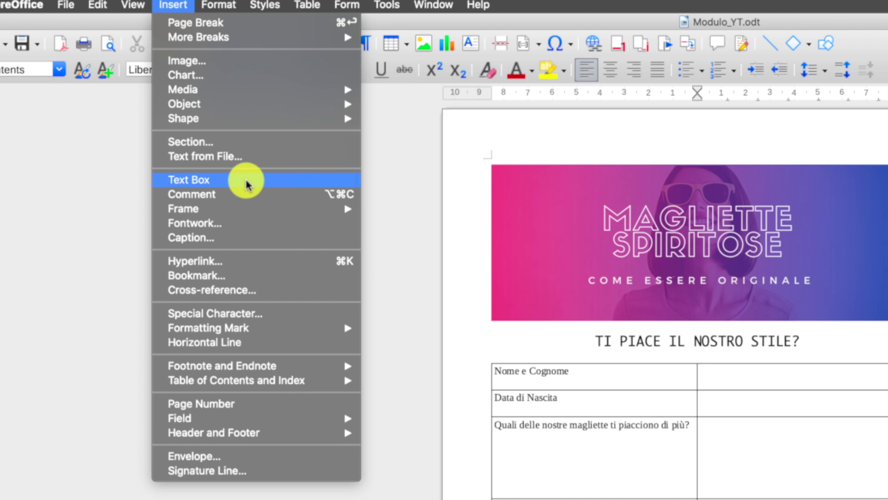
pyautogui.moveTo(133, 7)
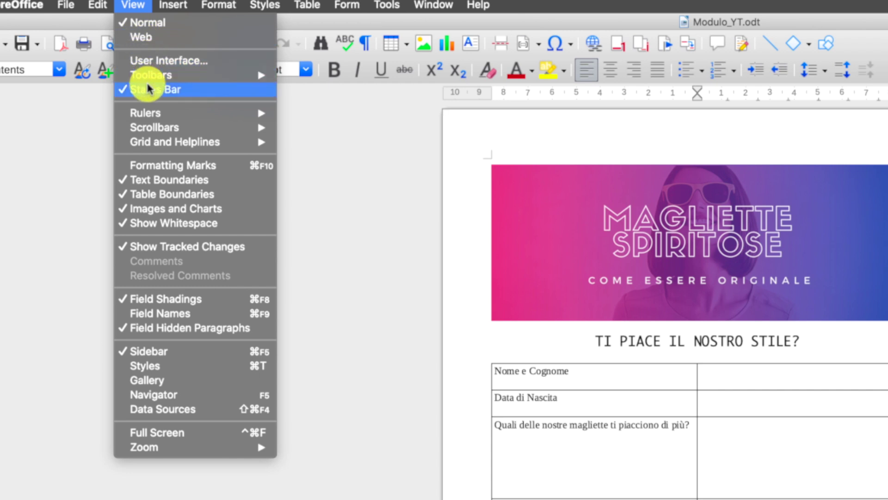
pyautogui.moveTo(173, 75)
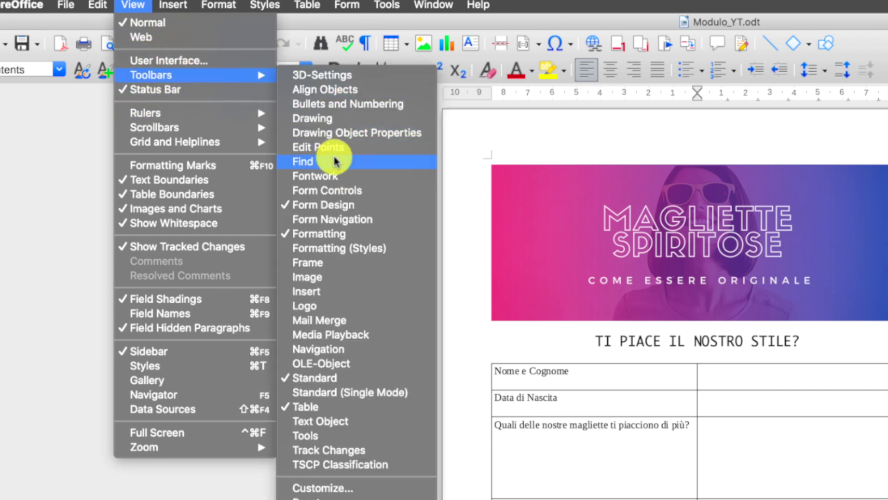
pyautogui.click(320, 191)
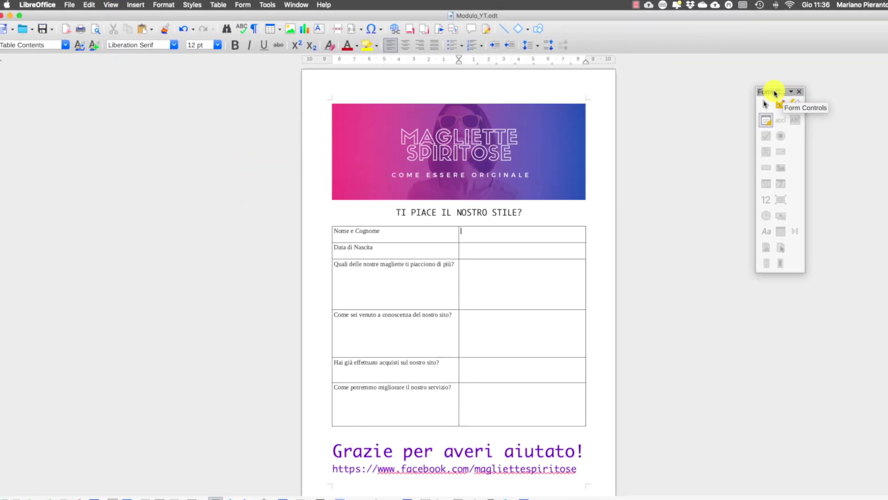
pyautogui.moveTo(716, 86); pyautogui.dragTo(665, 99)
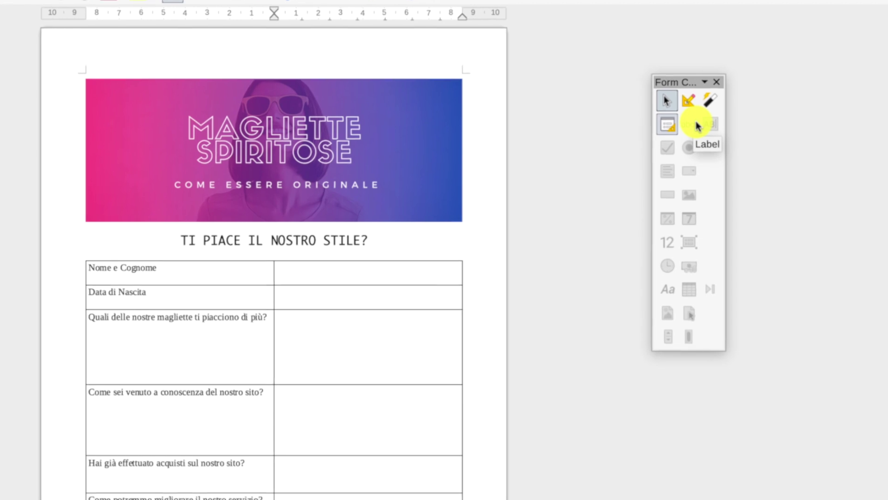
pyautogui.click(709, 99)
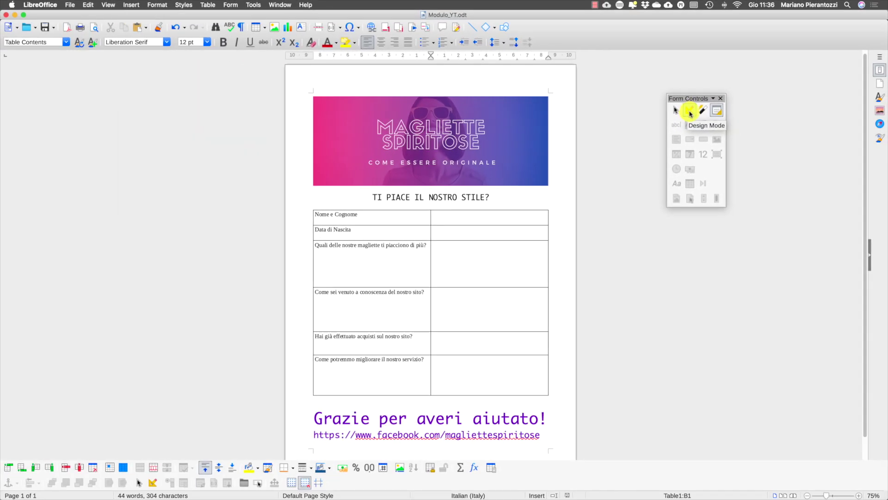
pyautogui.click(717, 111)
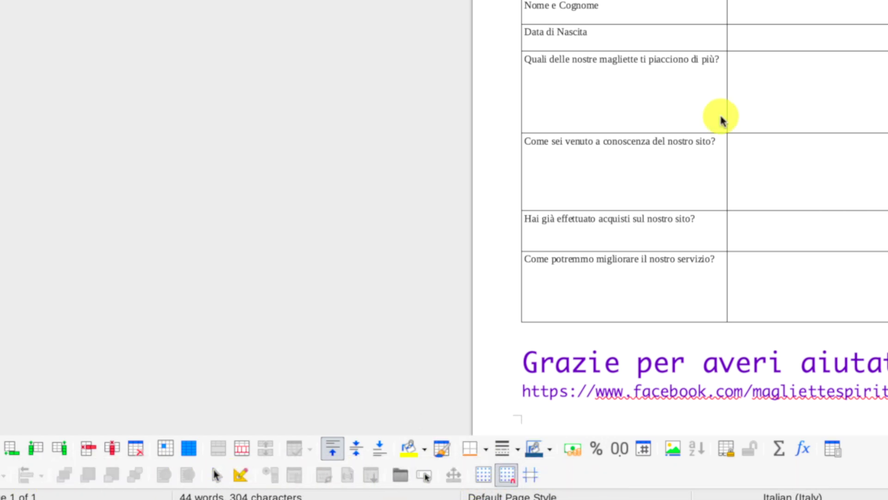
# Turn on design mode and draw a text box about 7.75 × 1.00 cm in the answer cell beside Nome e Cognome
pyautogui.click(749, 23)
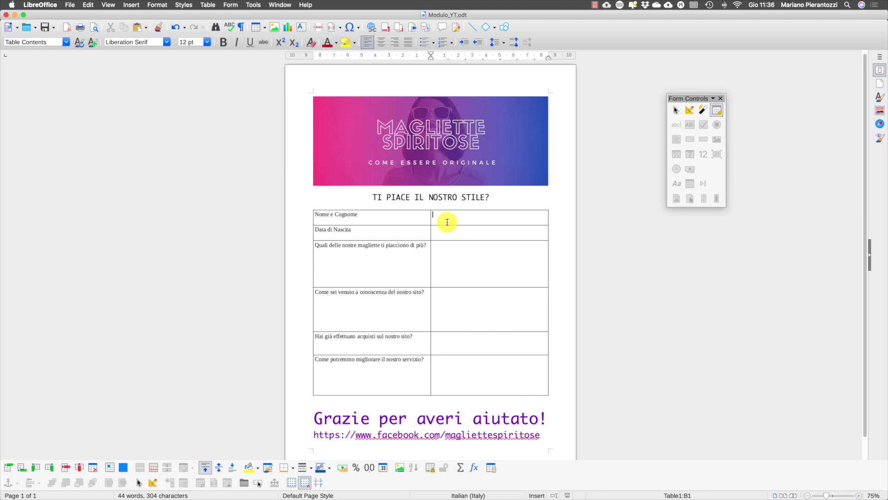
pyautogui.click(689, 124)
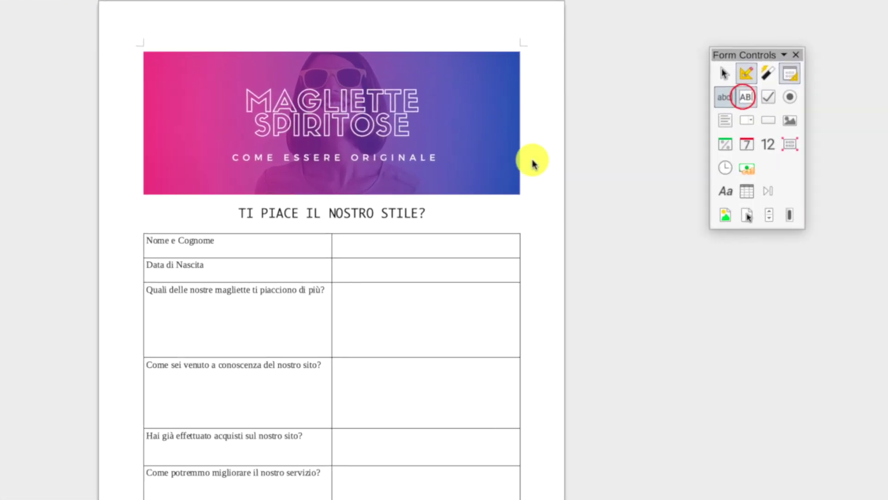
pyautogui.moveTo(308, 241); pyautogui.dragTo(507, 259)
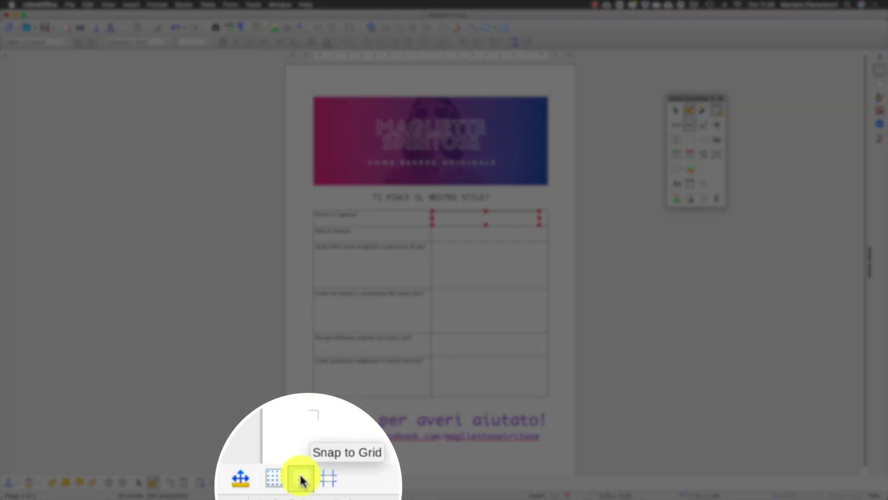
pyautogui.click(301, 479)
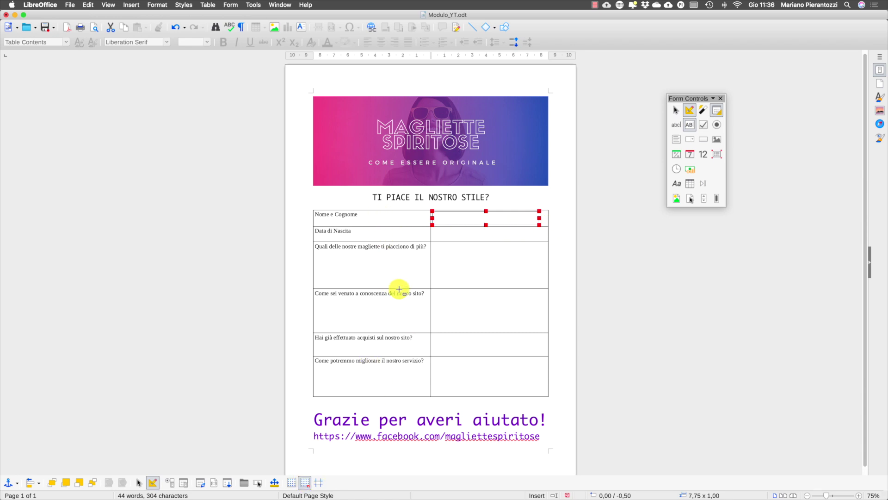
pyautogui.click(539, 218)
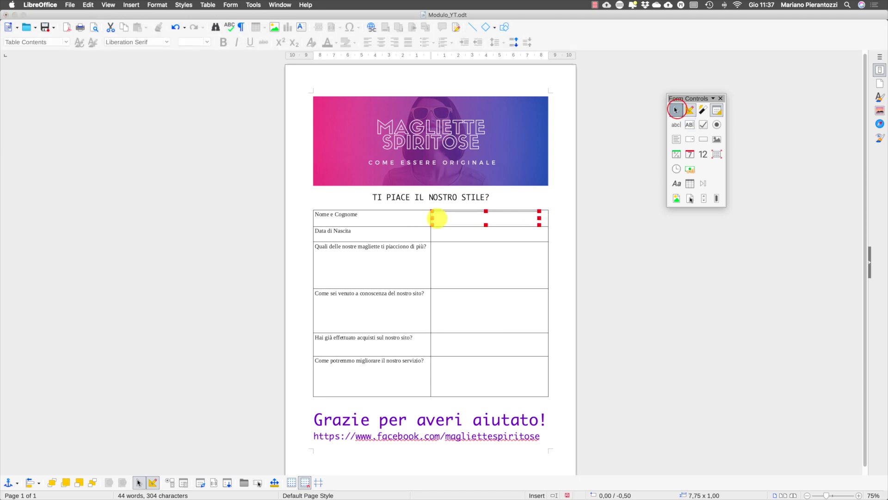
# Open the new text box's properties, enlarge the properties window, and name the control Nome_Cognome
pyautogui.doubleClick(472, 220)
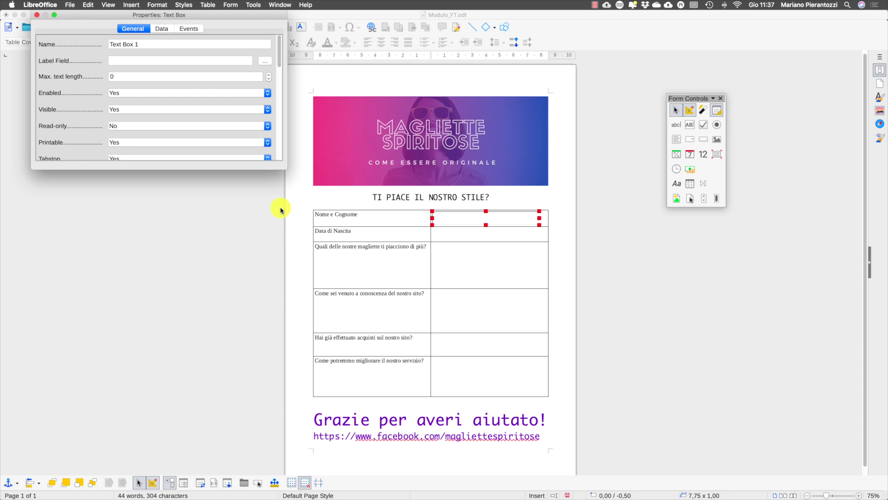
pyautogui.moveTo(229, 170); pyautogui.dragTo(218, 453)
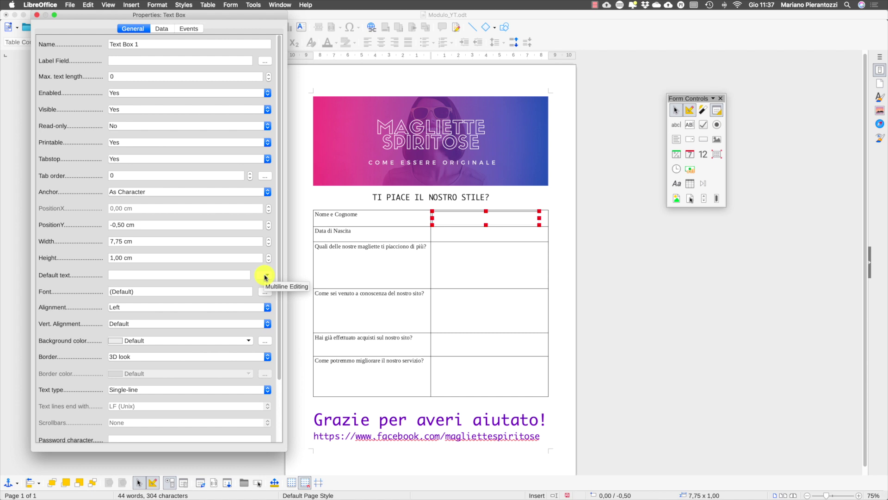
pyautogui.click(141, 45)
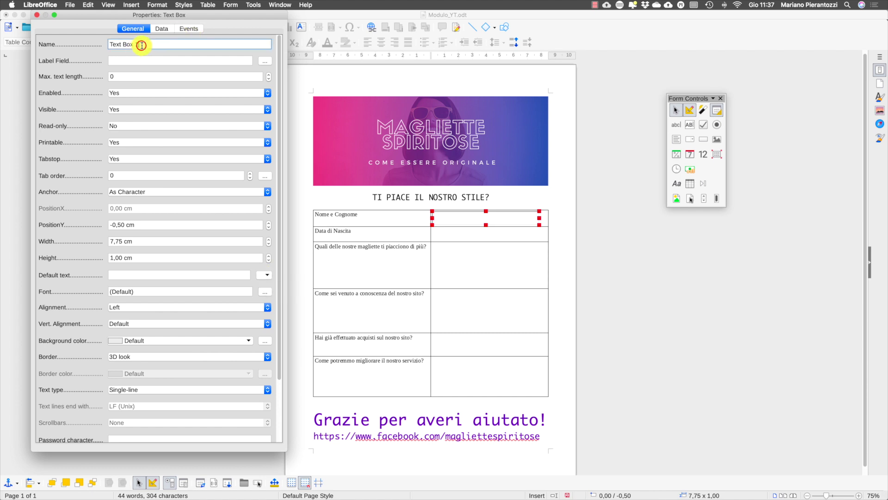
pyautogui.moveTo(141, 45); pyautogui.dragTo(38, 37)
pyautogui.write('Nome_Cognome')
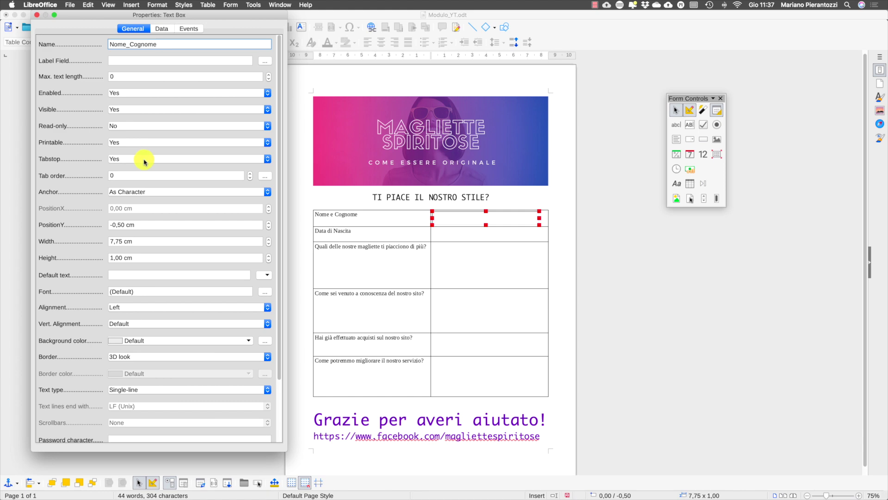
# Set the text box's width to 7.69 cm and its default text to "Inserisci il tuo nome e cognome"
pyautogui.click(135, 241)
pyautogui.click(132, 273)
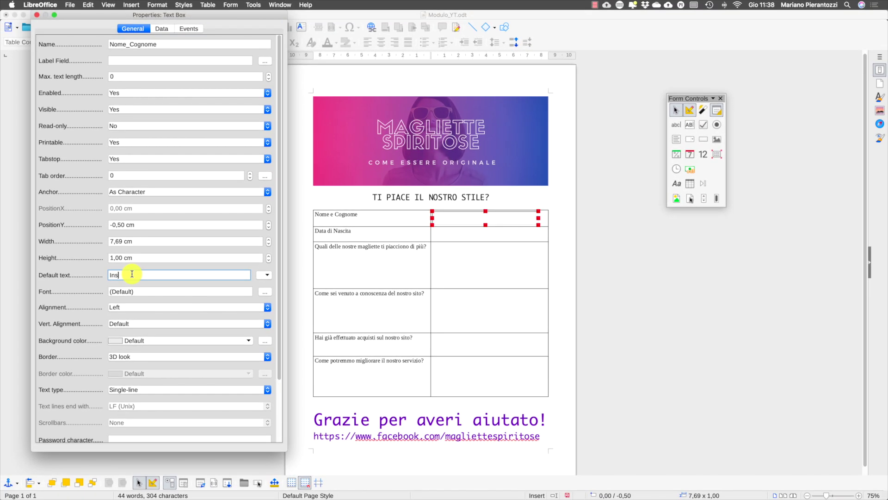
pyautogui.write('erisci il tuo nome e cognome')
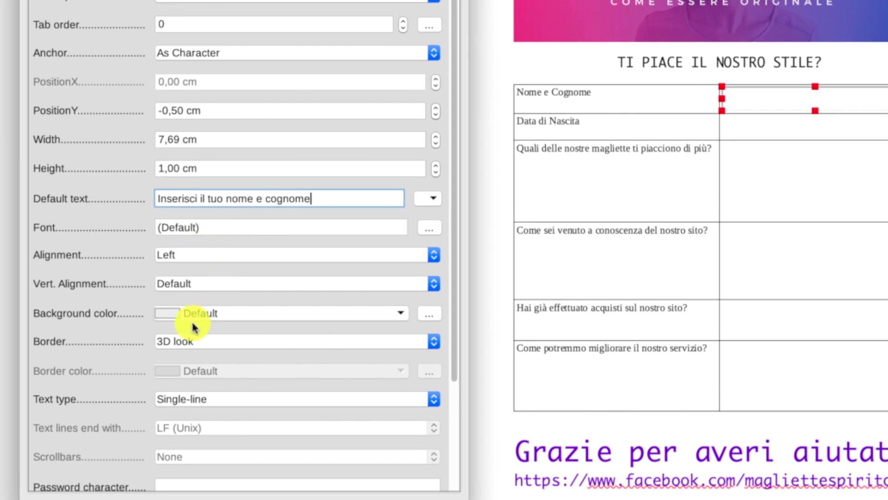
pyautogui.click(243, 315)
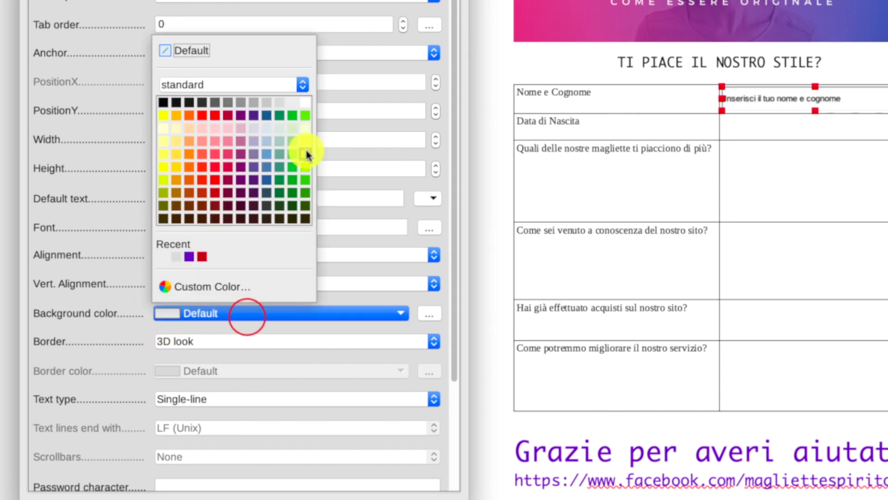
pyautogui.click(185, 327)
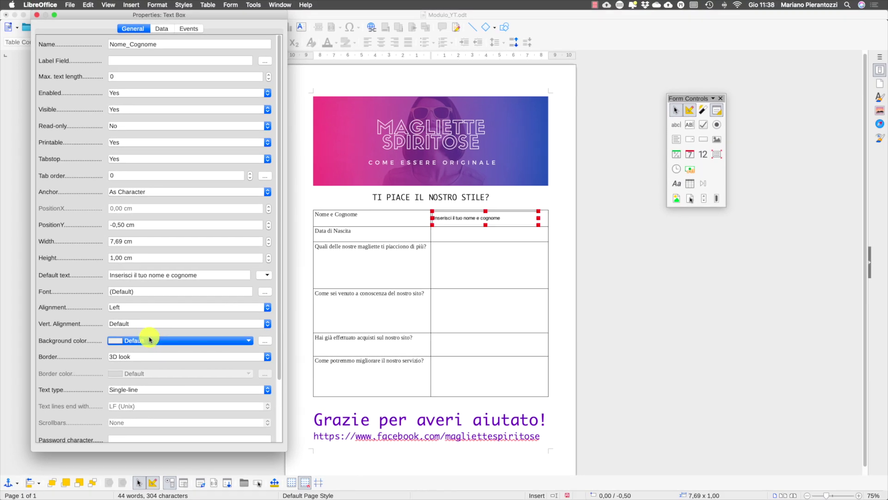
pyautogui.scroll(-3, 139, 264)
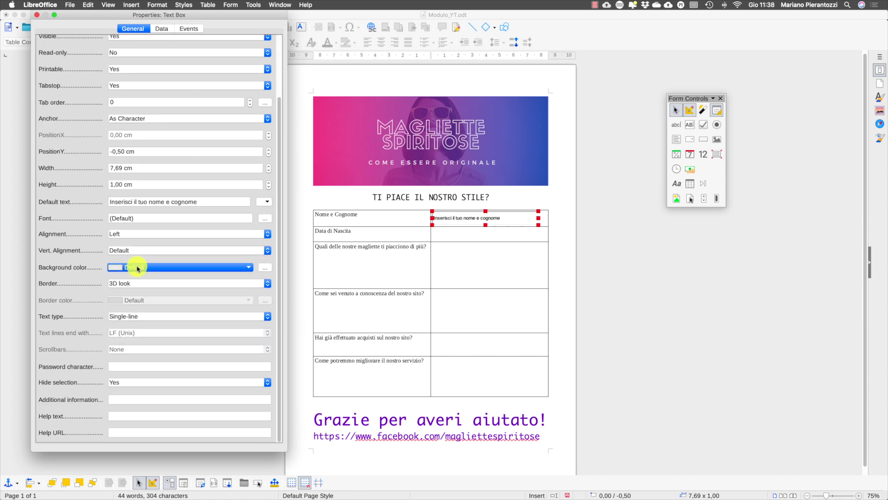
pyautogui.scroll(3, 138, 269)
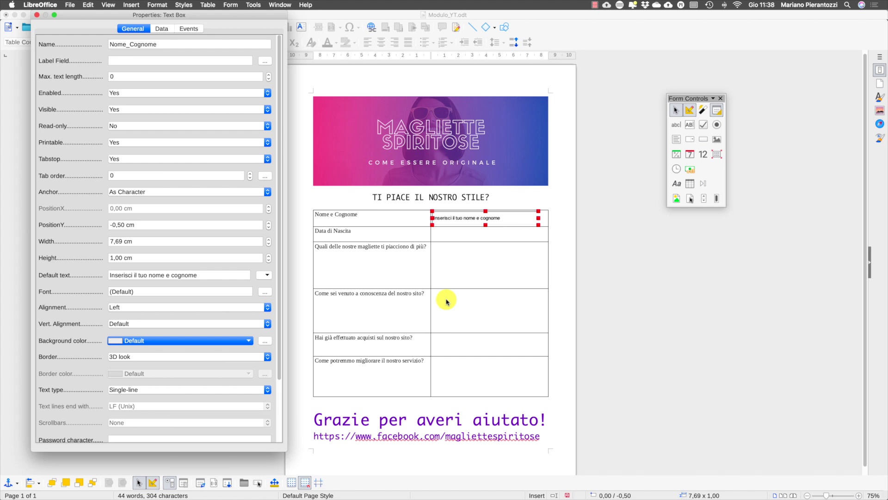
# Draw a date field about 8.25 × 0.82 cm in the answer cell beside Data di Nascita
pyautogui.click(458, 280)
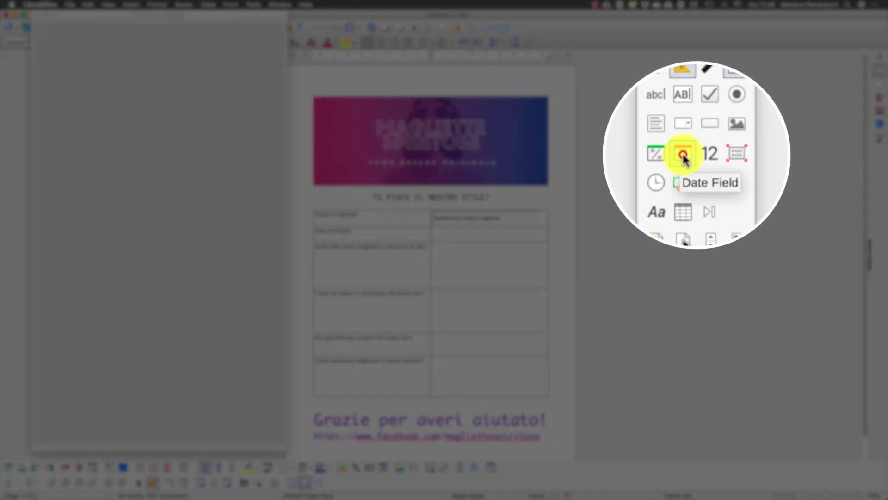
pyautogui.click(683, 152)
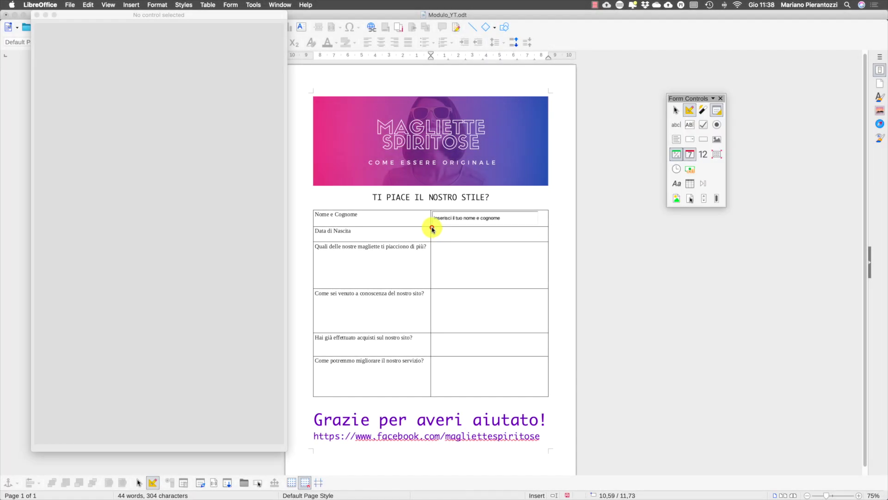
pyautogui.moveTo(432, 230); pyautogui.dragTo(547, 241)
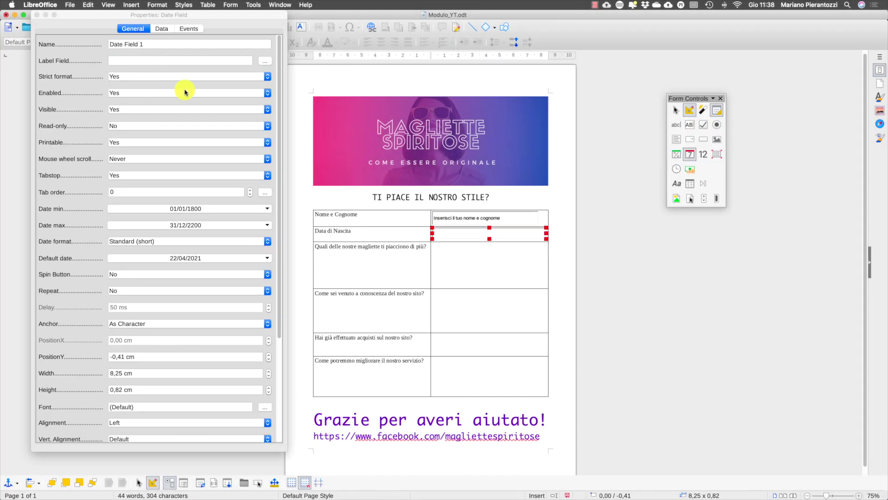
# Set the date field's Enabled option to No and keep its date format at Standard (short)
pyautogui.click(185, 92)
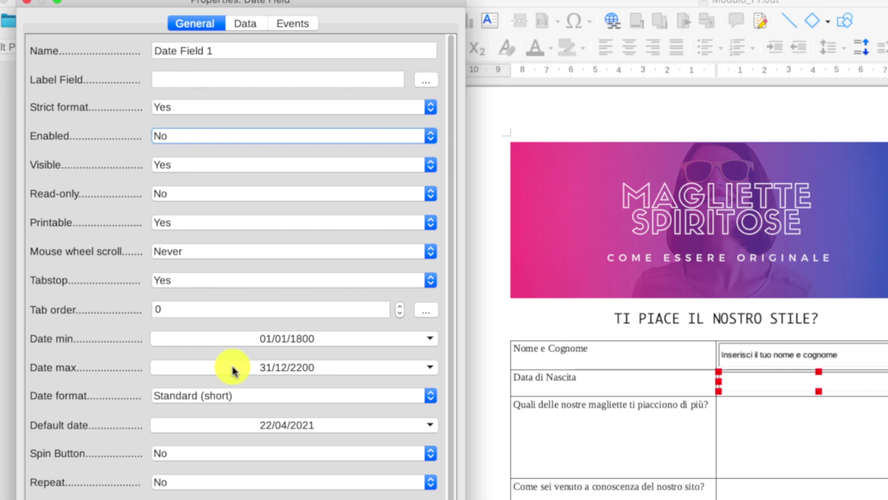
pyautogui.click(258, 396)
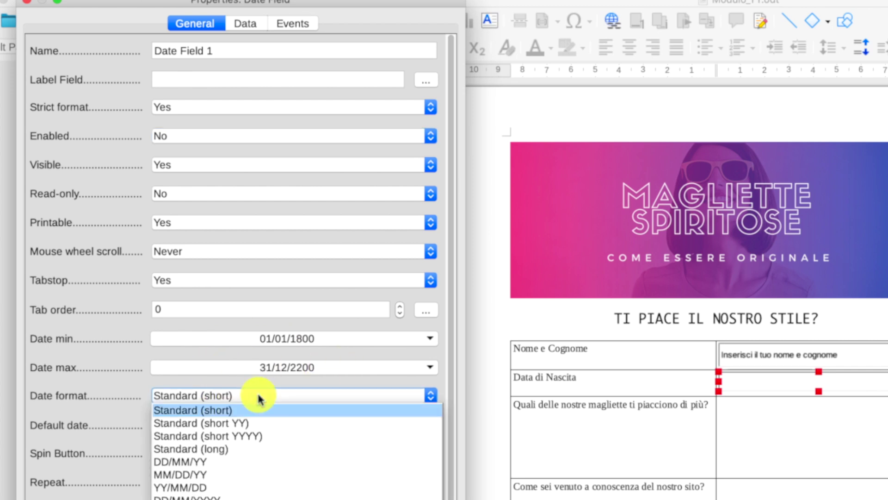
pyautogui.click(259, 396)
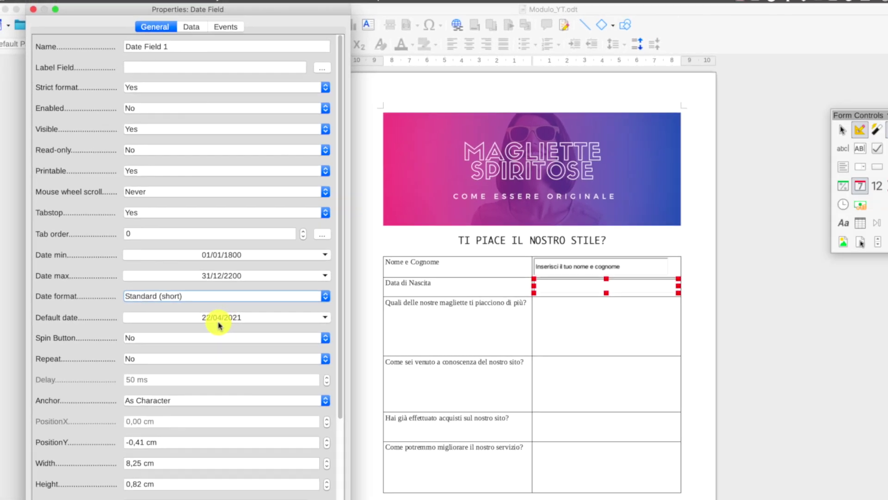
# Set the date field's vertical alignment to Bottom and its help text to gg/mm/aaaa, and return to the document
pyautogui.scroll(-5, 178, 303)
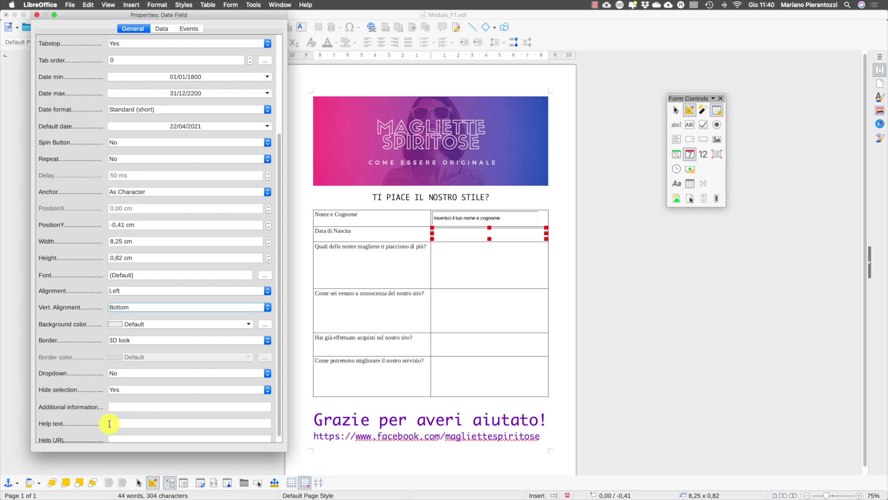
pyautogui.click(130, 422)
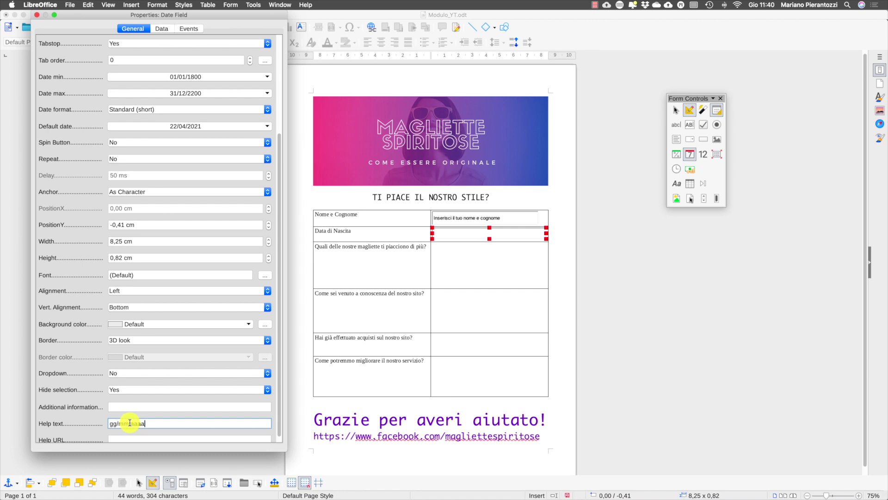
pyautogui.click(446, 238)
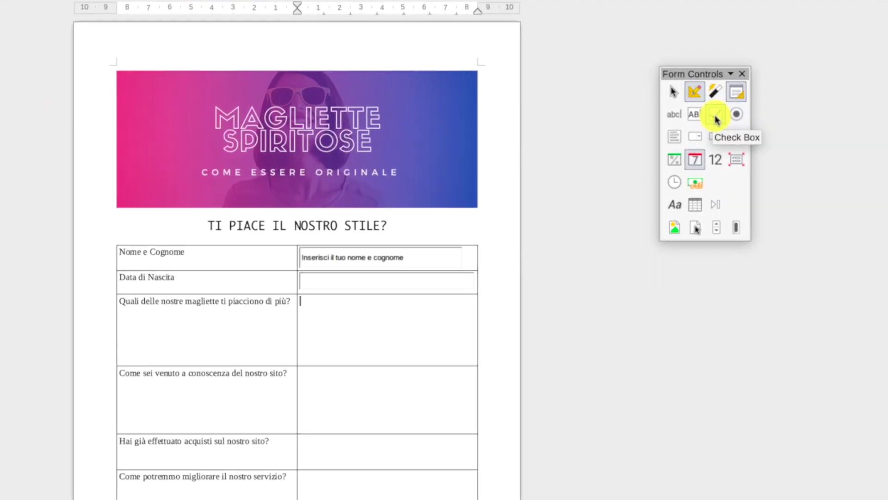
# Draw a check box about 8.25 × 0.50 cm in the answer cell beside "Quali delle nostre magliette ti piacciono di più?"
pyautogui.click(716, 118)
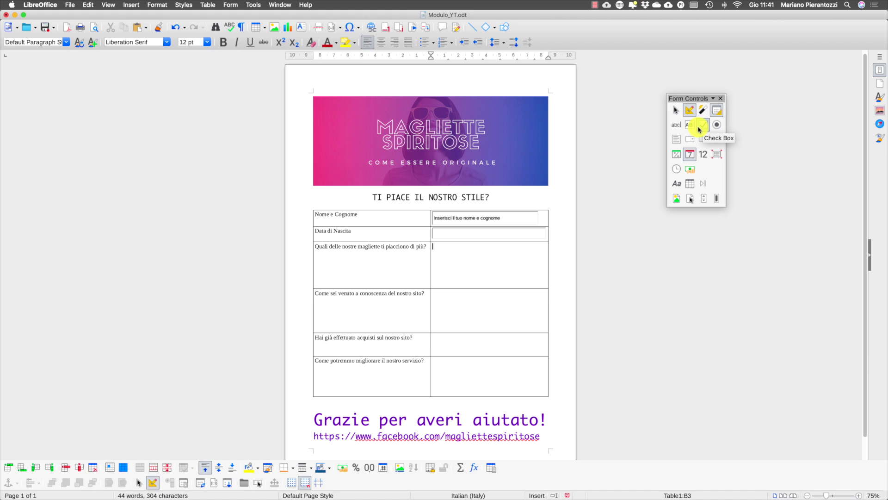
pyautogui.click(699, 129)
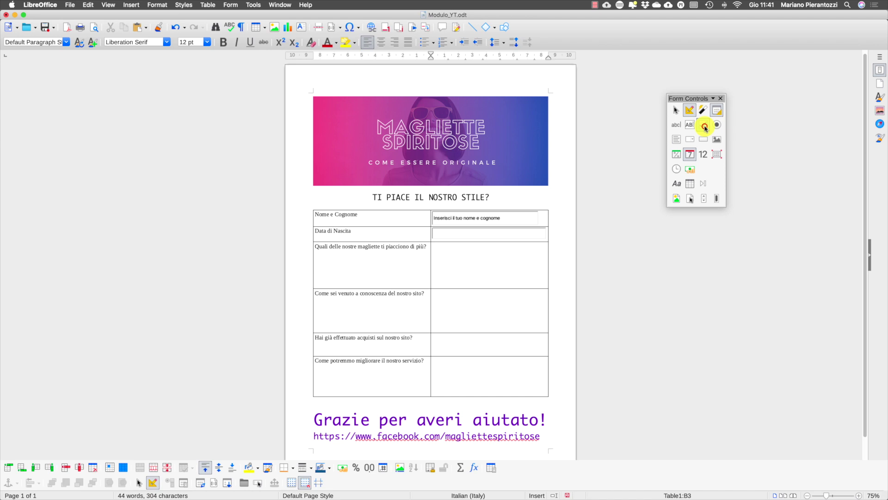
pyautogui.click(705, 128)
pyautogui.moveTo(431, 245); pyautogui.dragTo(547, 255)
# Open the new check box's properties, enlarge the properties window, and label the control Matematica
pyautogui.doubleClick(462, 247)
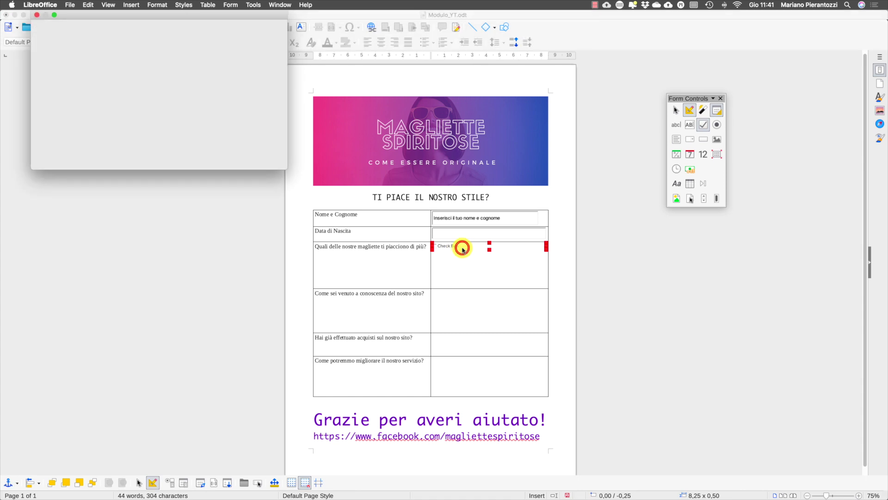
pyautogui.moveTo(190, 167); pyautogui.dragTo(172, 271)
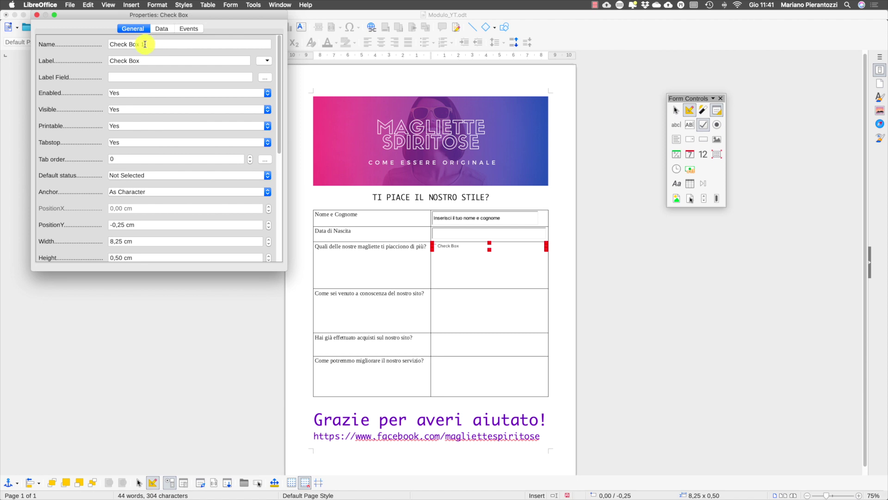
pyautogui.moveTo(144, 61); pyautogui.dragTo(100, 60)
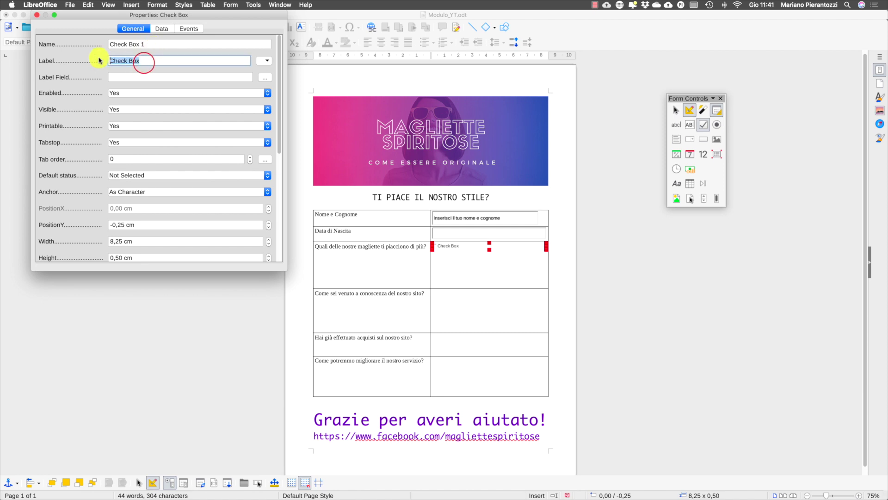
pyautogui.press('BackSpace')
pyautogui.write('Matematica')
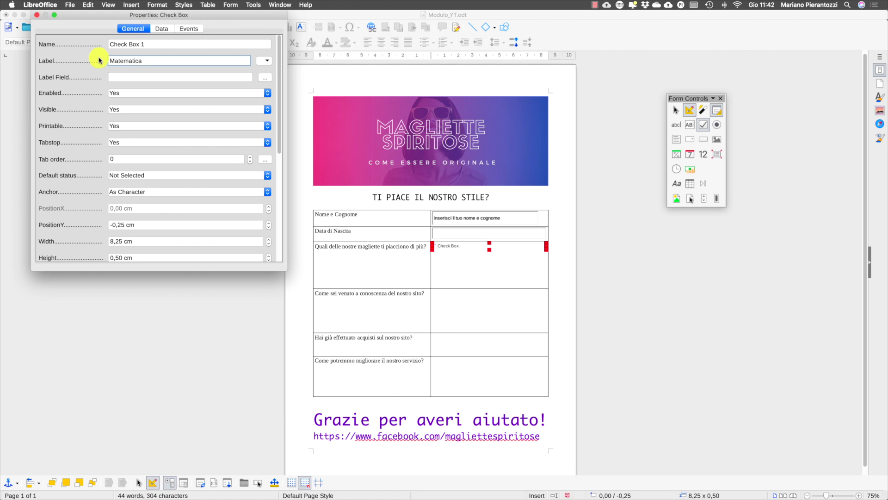
pyautogui.click(140, 62)
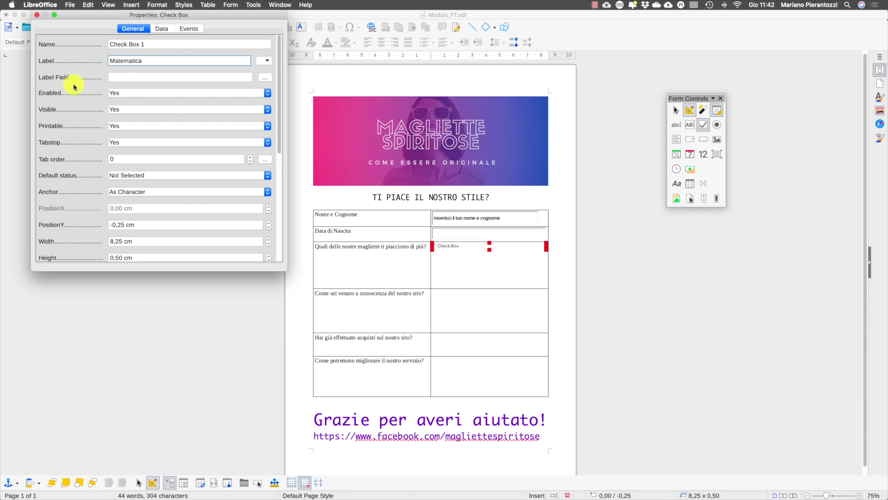
# Set the font size of the Matematica check box to 12 pt
pyautogui.scroll(-10, 179, 194)
pyautogui.scroll(5, 180, 198)
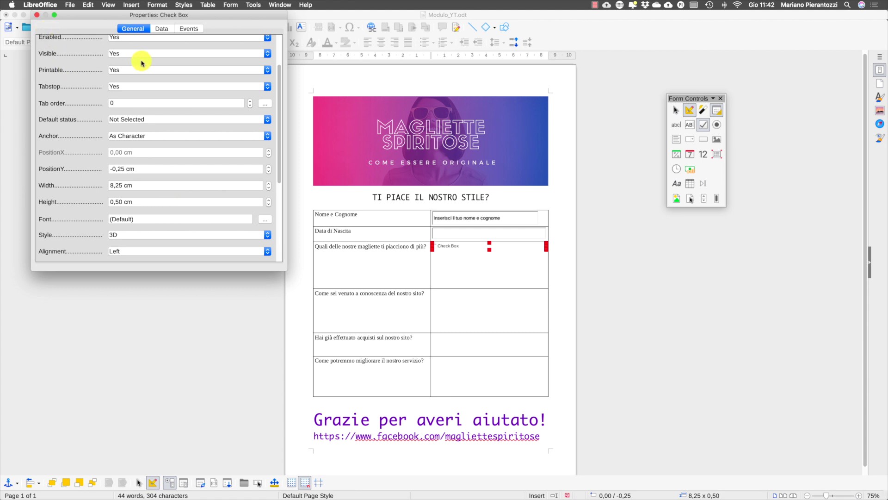
pyautogui.scroll(3, 142, 63)
pyautogui.scroll(-5, 142, 63)
pyautogui.scroll(-3, 142, 63)
pyautogui.scroll(1, 142, 61)
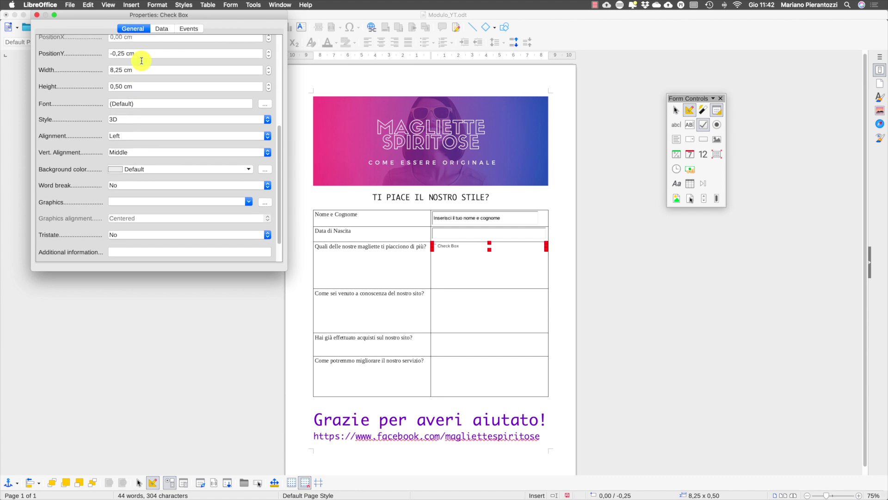
pyautogui.scroll(2, 141, 61)
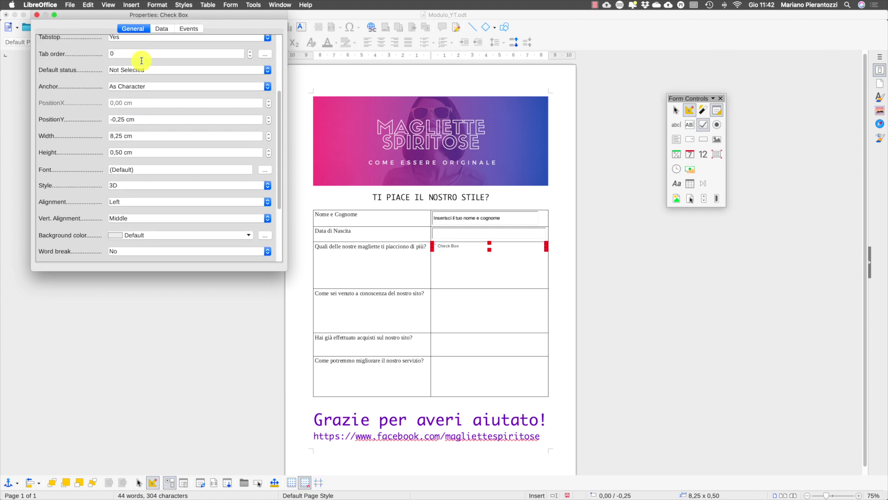
pyautogui.scroll(2, 142, 61)
pyautogui.scroll(-2, 142, 61)
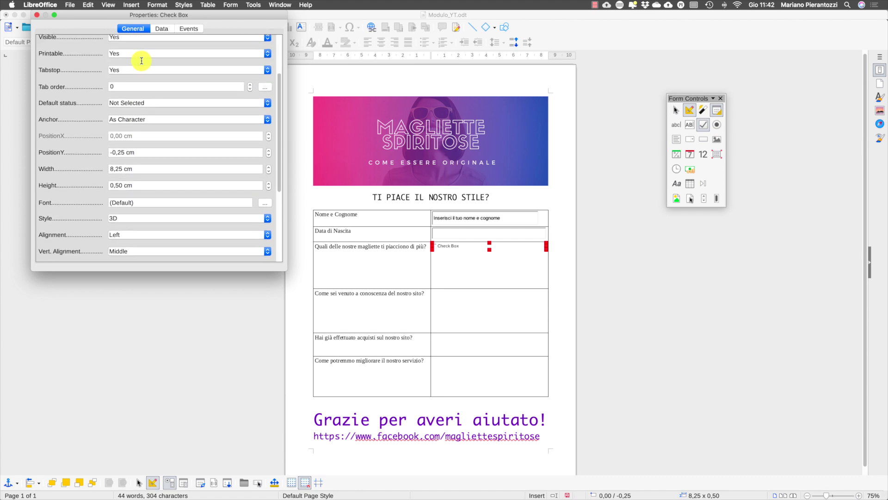
pyautogui.scroll(1, 142, 61)
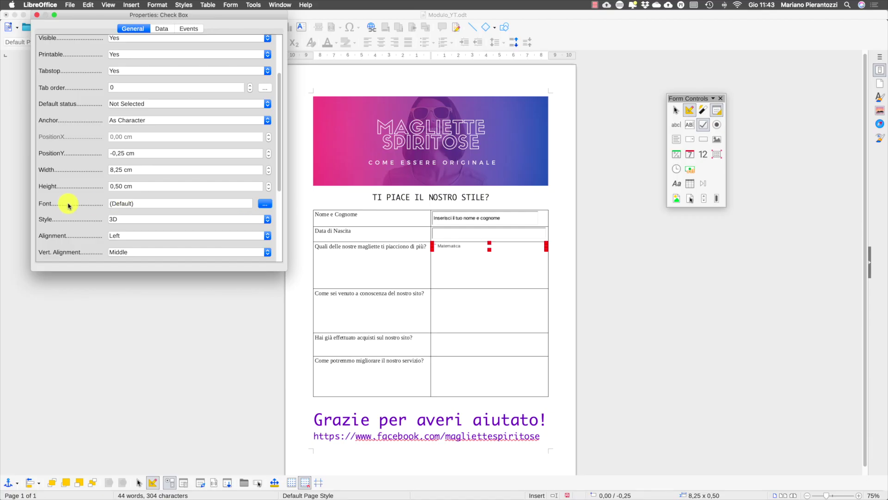
pyautogui.click(265, 204)
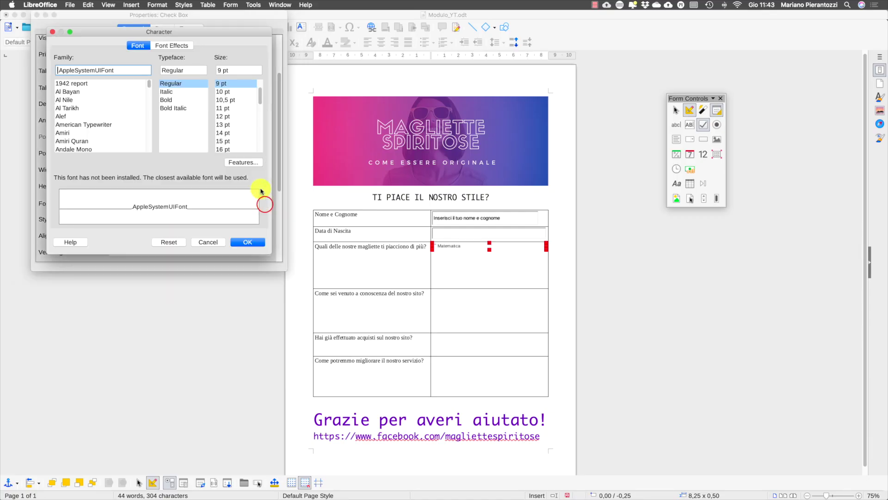
pyautogui.click(234, 116)
pyautogui.click(254, 241)
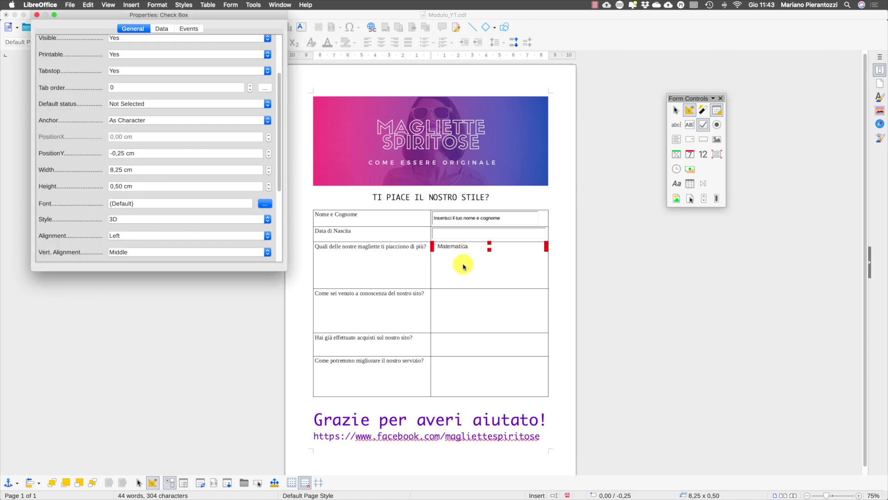
# Draw a second check box about 8.00 × 0.75 cm below Matematica and label it Cibo
pyautogui.click(703, 124)
pyautogui.moveTo(432, 254)
pyautogui.mouseDown()
pyautogui.moveTo(472, 266)
pyautogui.moveTo(541, 268)
pyautogui.mouseUp()
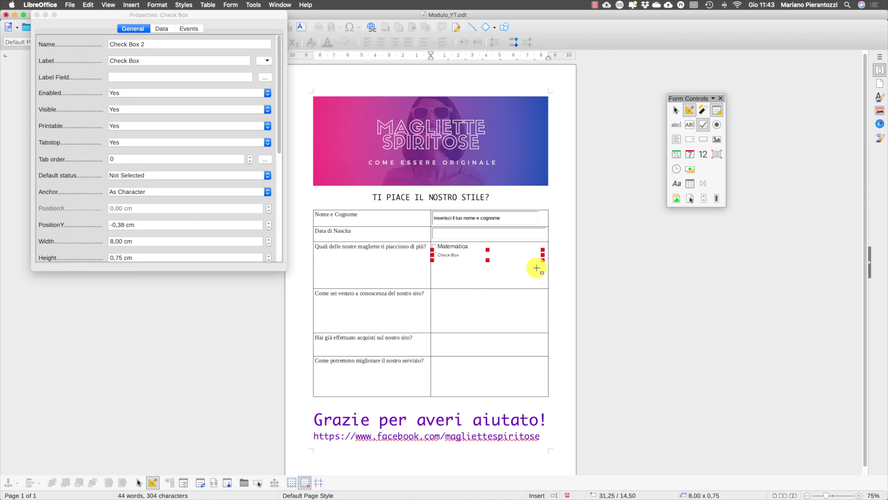
pyautogui.click(138, 59)
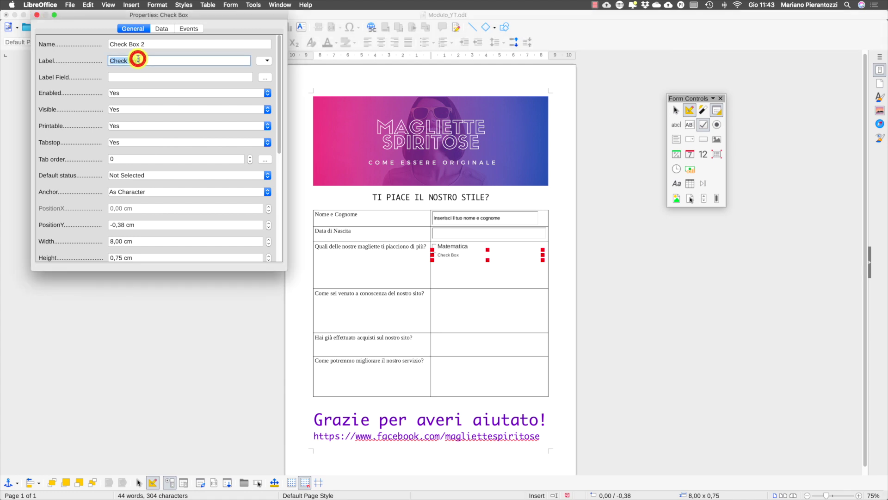
pyautogui.write('Cibo')
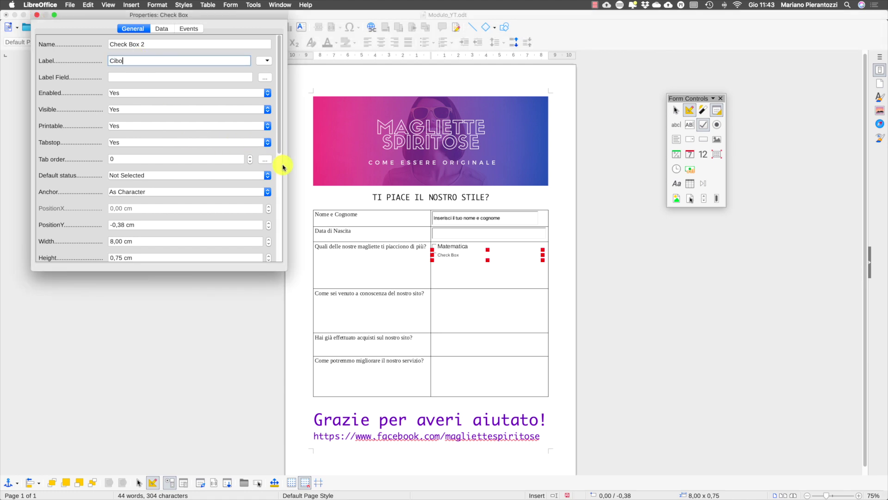
# Set the font size of the Cibo check box to 12 pt
pyautogui.moveTo(279, 149); pyautogui.dragTo(281, 222)
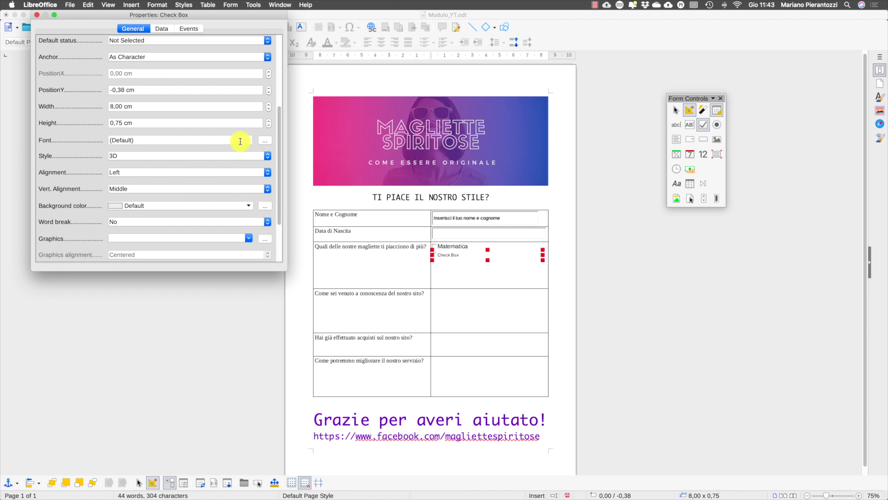
pyautogui.click(265, 140)
pyautogui.click(232, 116)
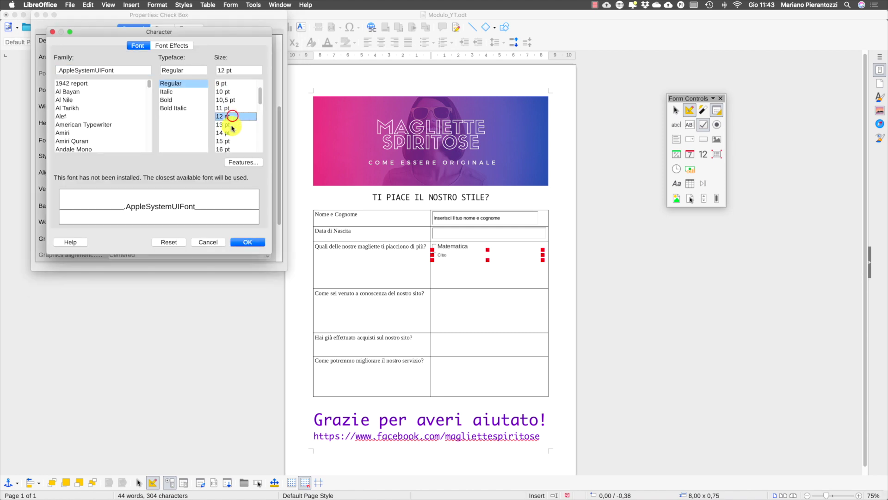
pyautogui.click(253, 242)
# Add a third check box about 8.00 × 0.75 cm below Cibo and label it Frasi celebri
pyautogui.click(469, 266)
pyautogui.click(133, 60)
# Set the font size of the Frasi celebri check box to 12 pt, then deselect it and close its properties
pyautogui.scroll(-5, 241, 131)
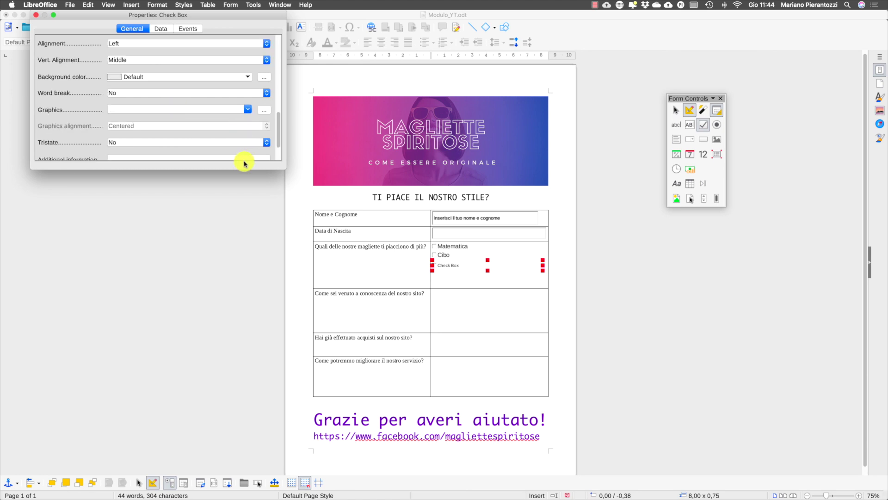
pyautogui.moveTo(242, 170); pyautogui.dragTo(213, 365)
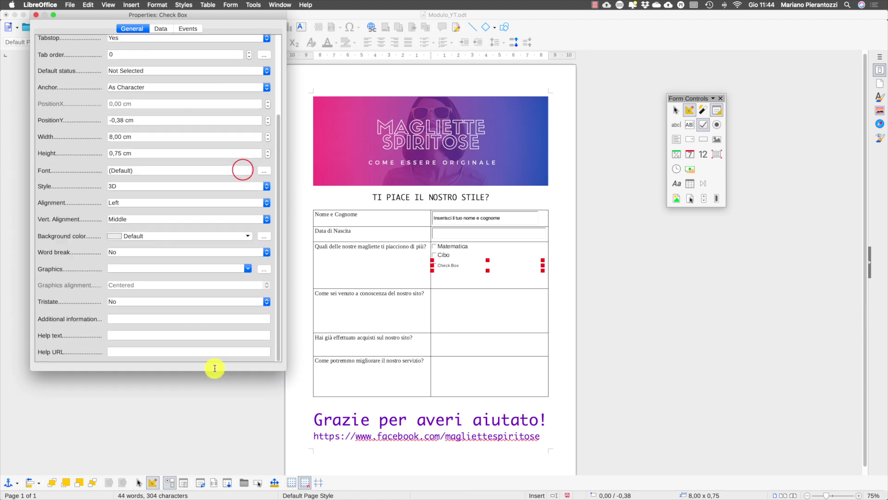
pyautogui.click(264, 171)
pyautogui.click(234, 165)
pyautogui.click(247, 291)
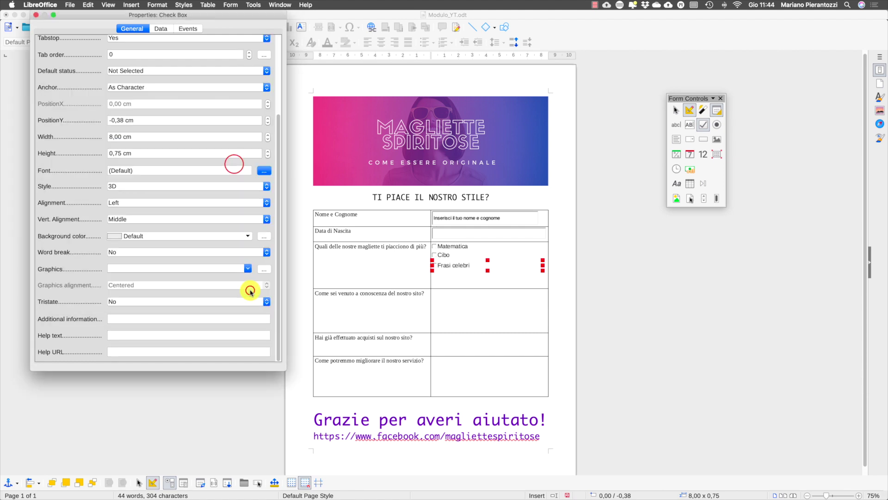
pyautogui.click(694, 262)
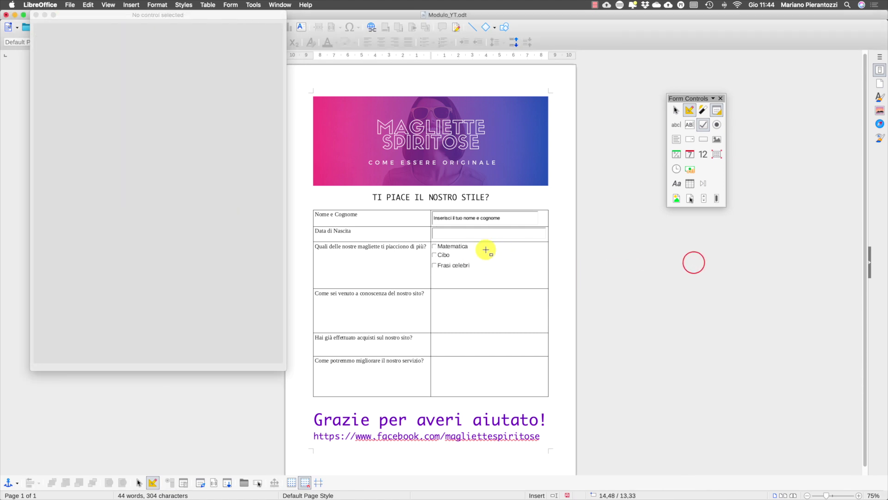
pyautogui.click(36, 15)
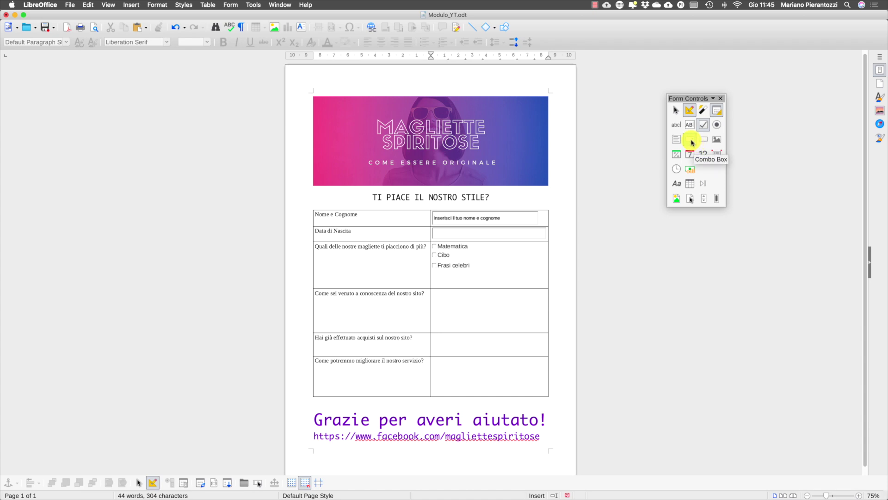
# Draw a combo box in the answer cell beside "Come sei venuto a conoscenza del nostro sito?" and reduce it to about 7.75 × 1.02 cm
pyautogui.click(676, 154)
pyautogui.moveTo(433, 289)
pyautogui.mouseDown()
pyautogui.moveTo(442, 305)
pyautogui.moveTo(540, 317)
pyautogui.mouseUp()
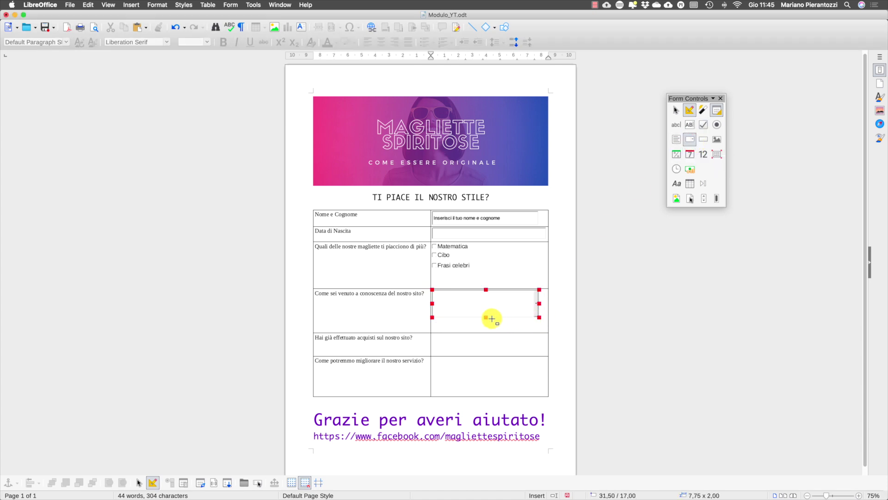
pyautogui.moveTo(486, 318); pyautogui.dragTo(485, 304)
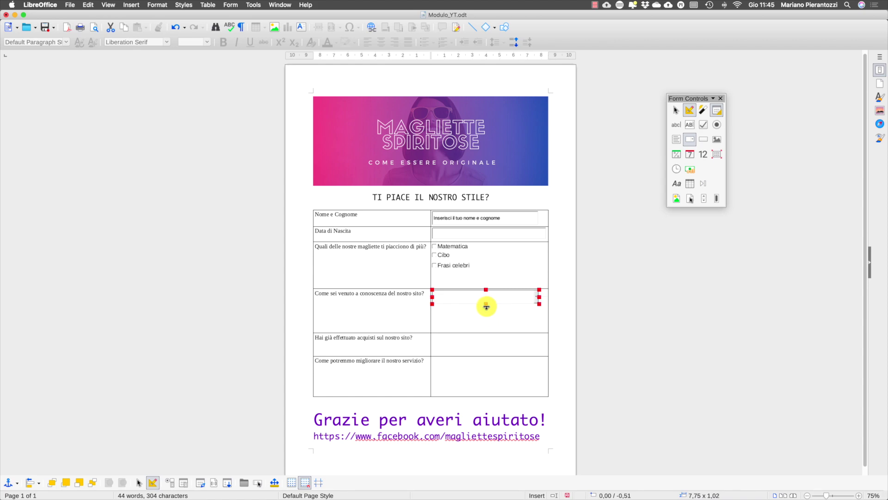
# Give the new combo box the list entries Facebook, Youtube, Telegram and Instagram, then close its properties
pyautogui.doubleClick(457, 297)
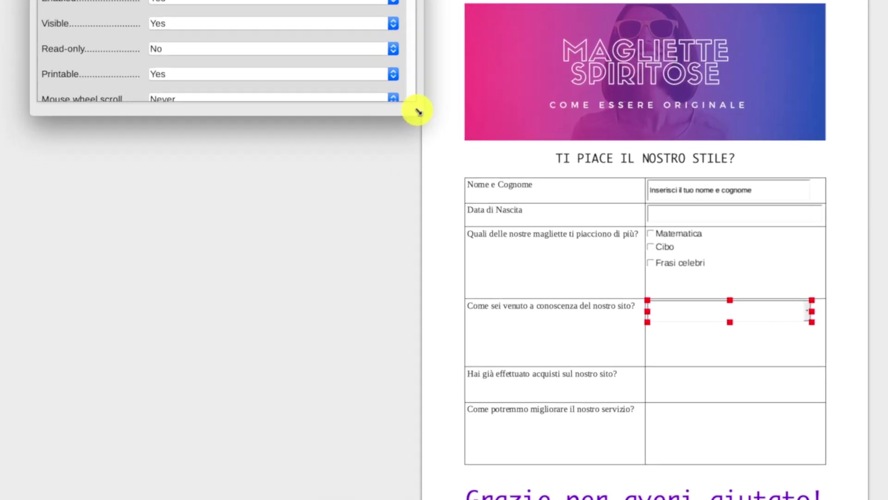
pyautogui.moveTo(419, 111); pyautogui.dragTo(437, 486)
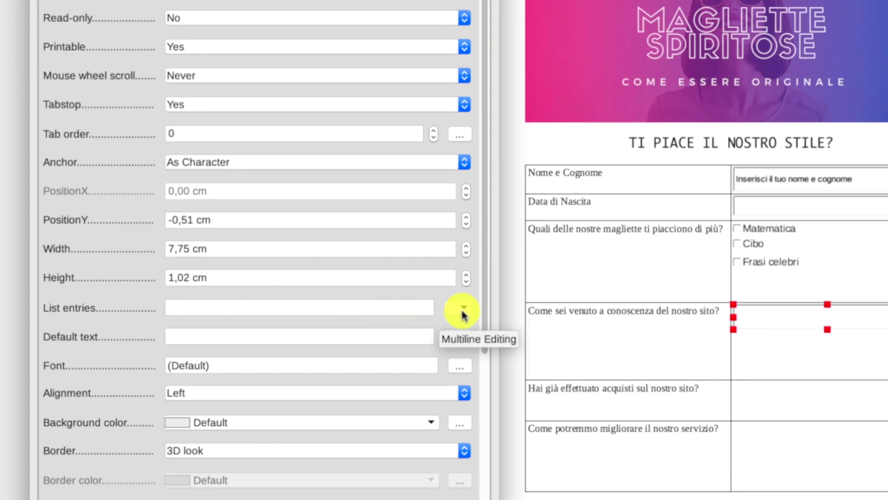
pyautogui.click(464, 309)
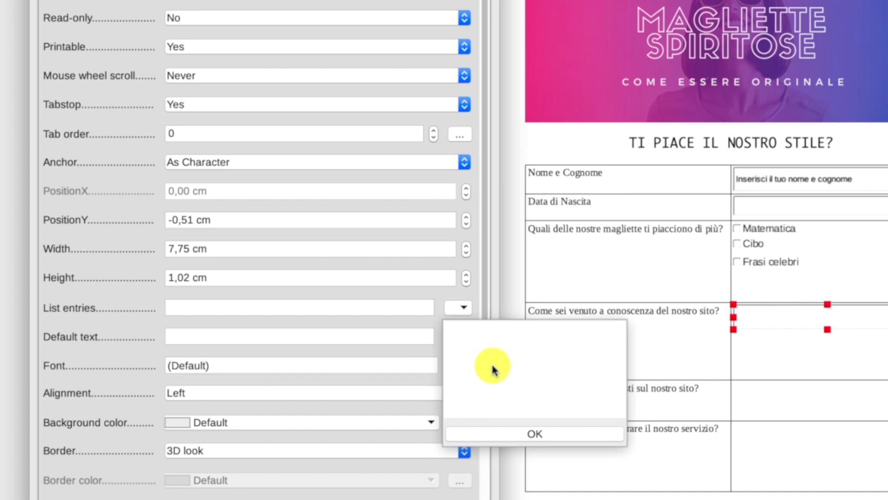
pyautogui.write('Facebook')
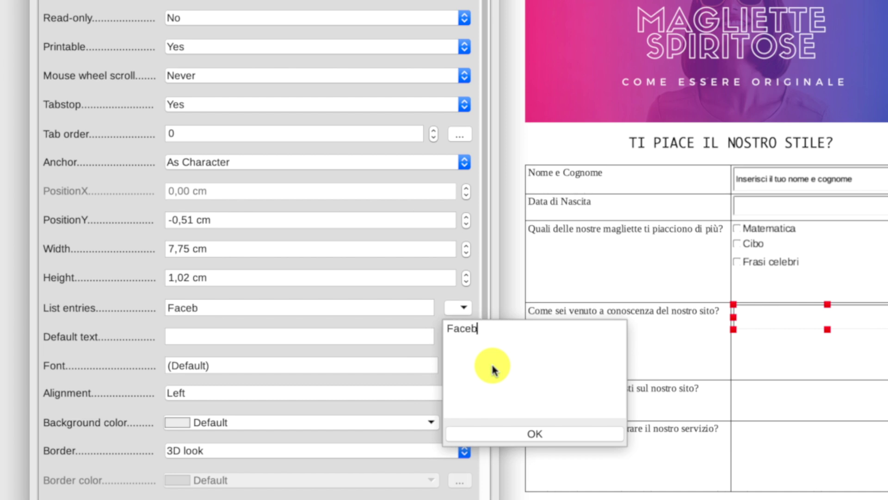
pyautogui.press('Return')
pyautogui.write('Youtube')
pyautogui.press('Return')
pyautogui.write('Telegram')
pyautogui.press('Return')
pyautogui.write('Instagram')
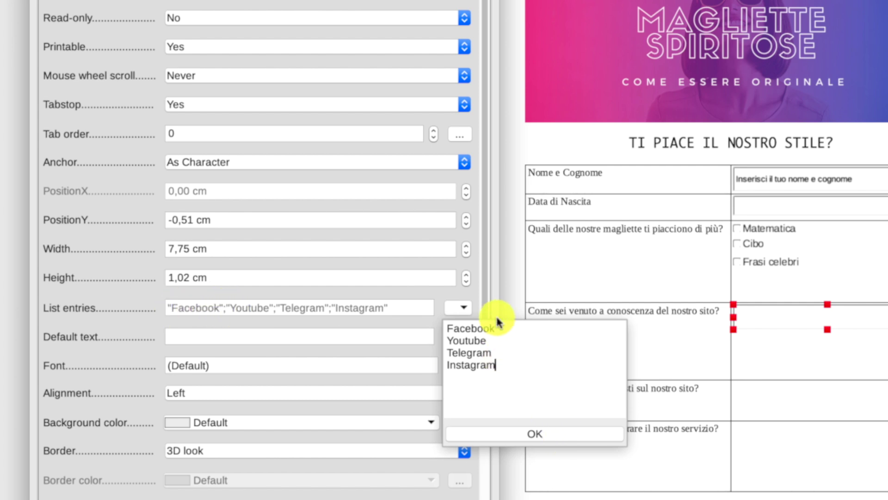
pyautogui.click(536, 433)
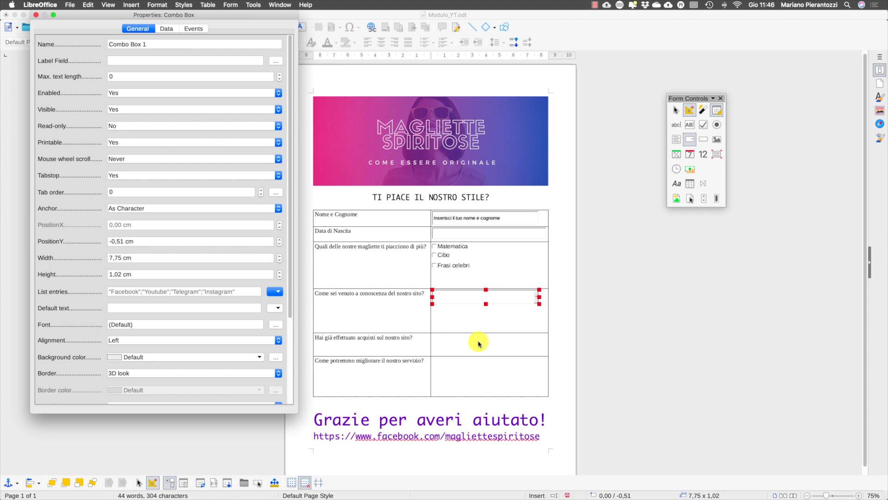
pyautogui.click(36, 15)
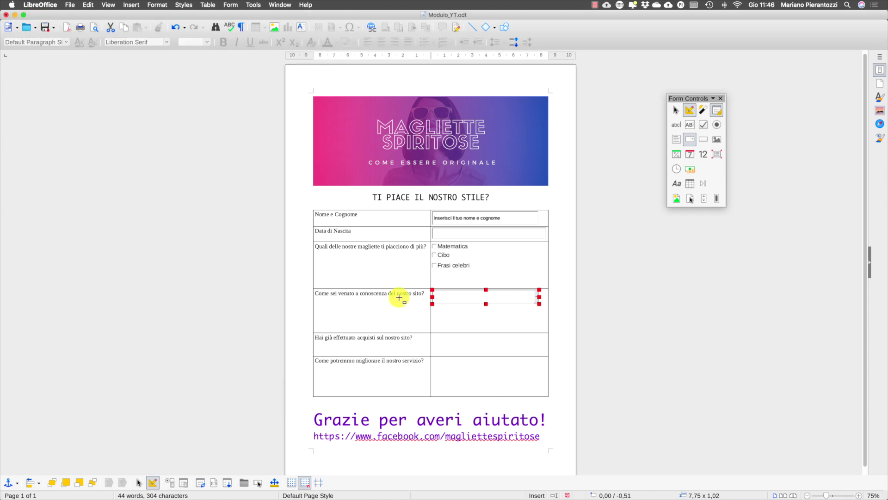
# Draw an option button about 7.00 × 0.50 cm in the answer cell beside "Hai già effettuato acquisti sul nostro sito?"
pyautogui.click(460, 318)
pyautogui.click(441, 345)
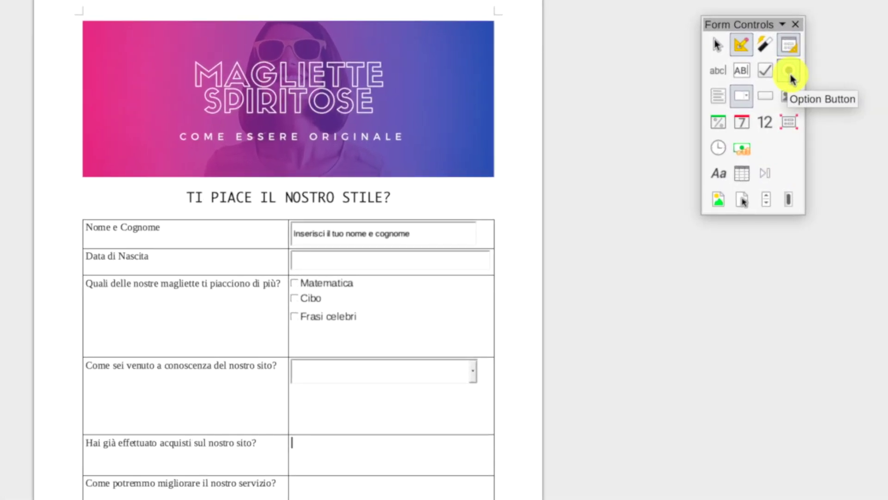
pyautogui.click(789, 71)
pyautogui.moveTo(291, 439); pyautogui.dragTo(464, 471)
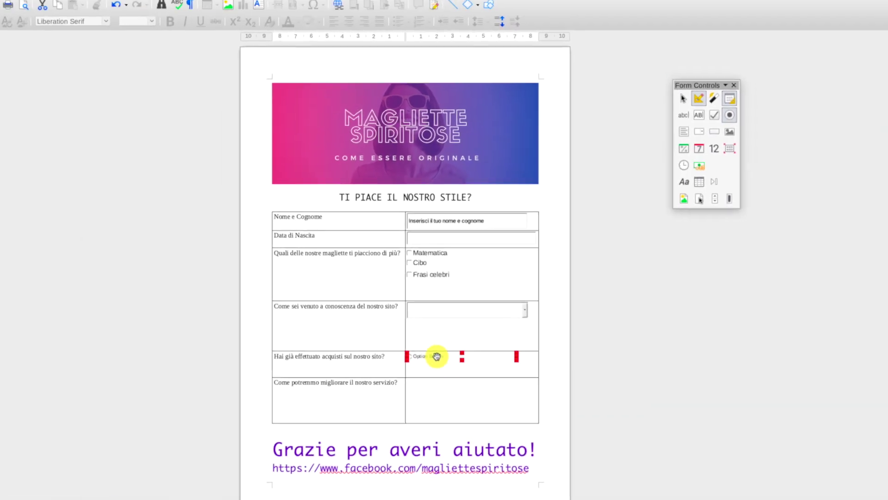
# Show the new option button's properties in an enlarged window and set its label to SI
pyautogui.doubleClick(362, 420)
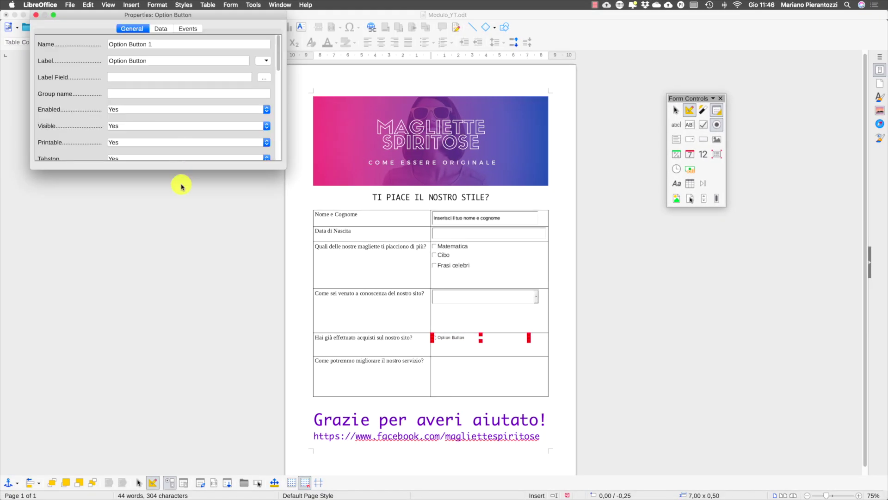
pyautogui.moveTo(183, 170); pyautogui.dragTo(165, 319)
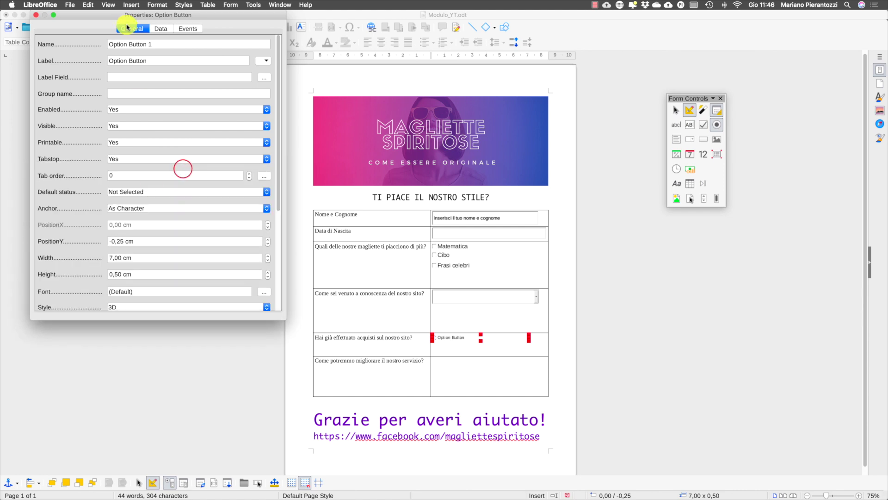
pyautogui.moveTo(153, 61); pyautogui.dragTo(99, 59)
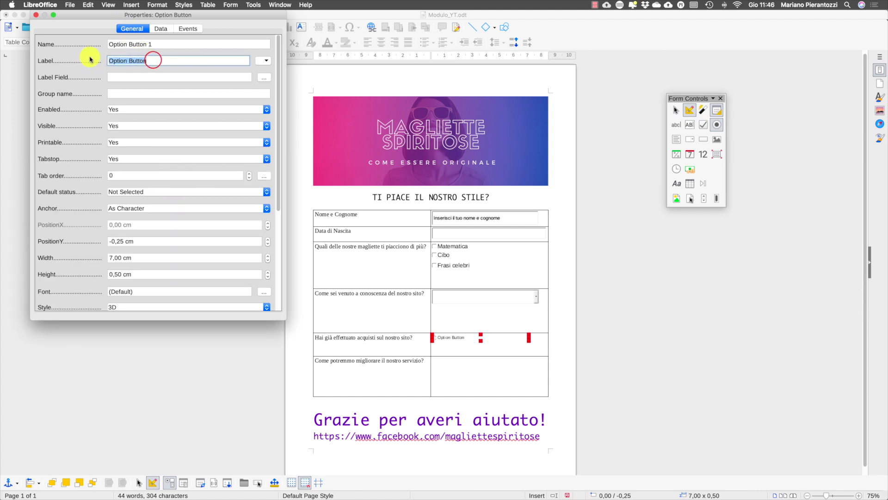
pyautogui.write('SI')
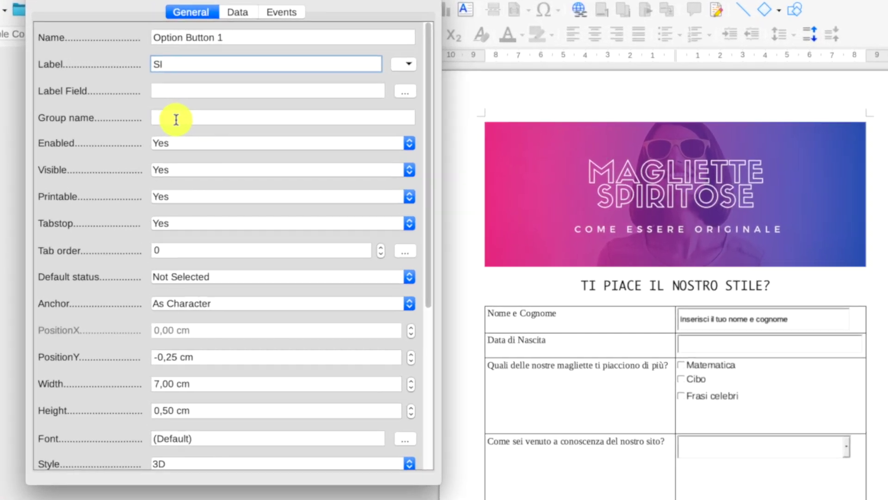
# Open the group name of the SI option button for editing
pyautogui.click(123, 95)
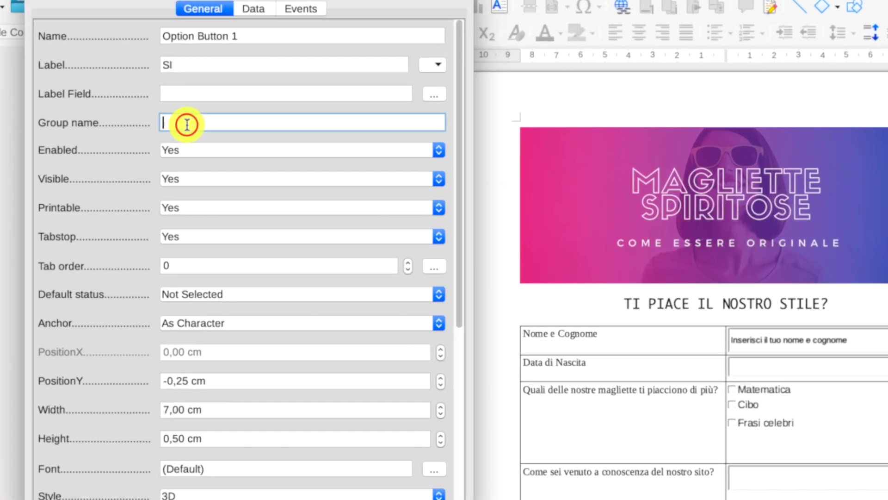